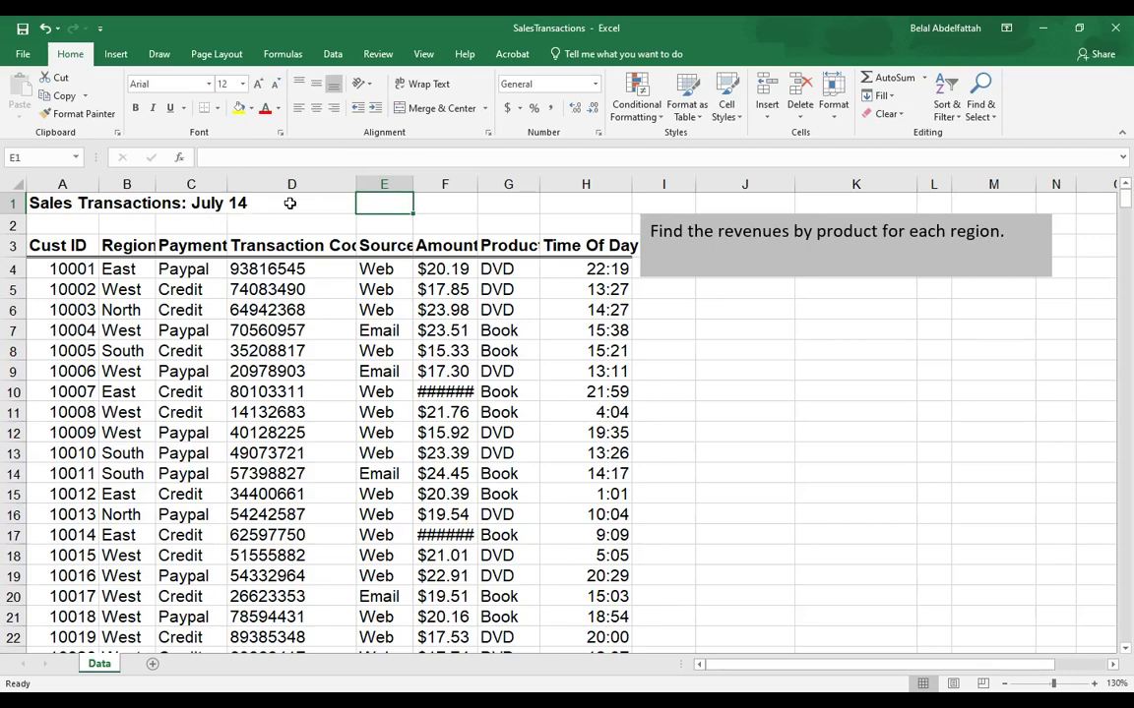
Autofit the widths of all columns in the Data sheet to their contents.
click(719, 306)
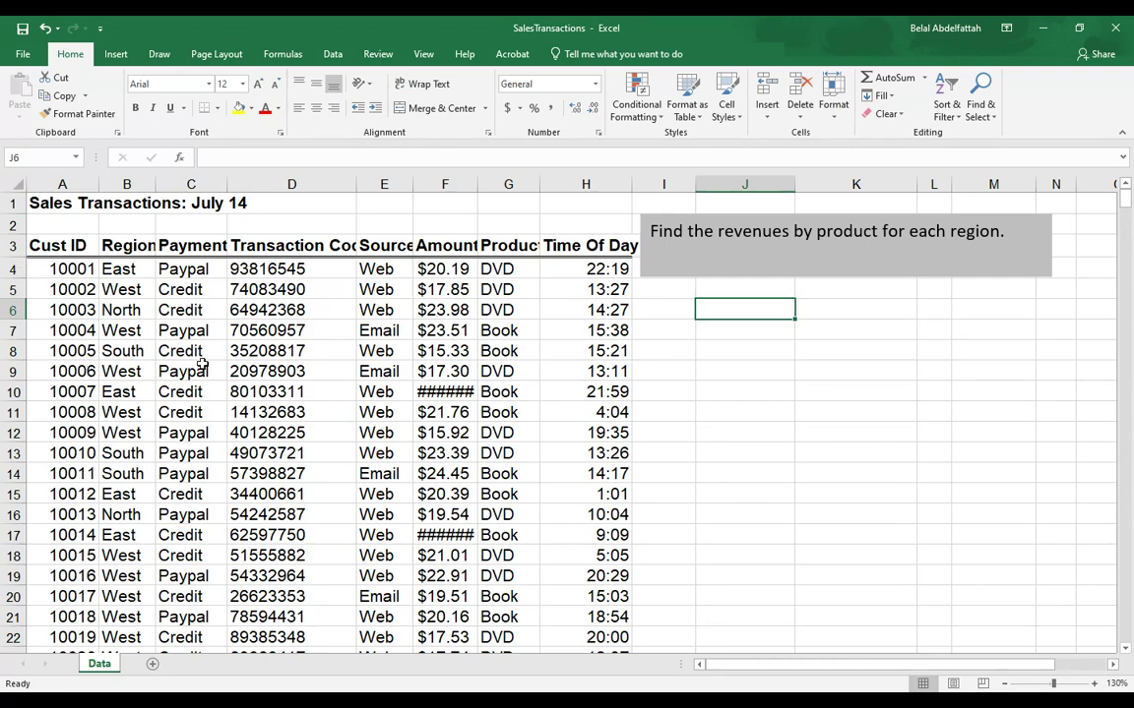
click(13, 184)
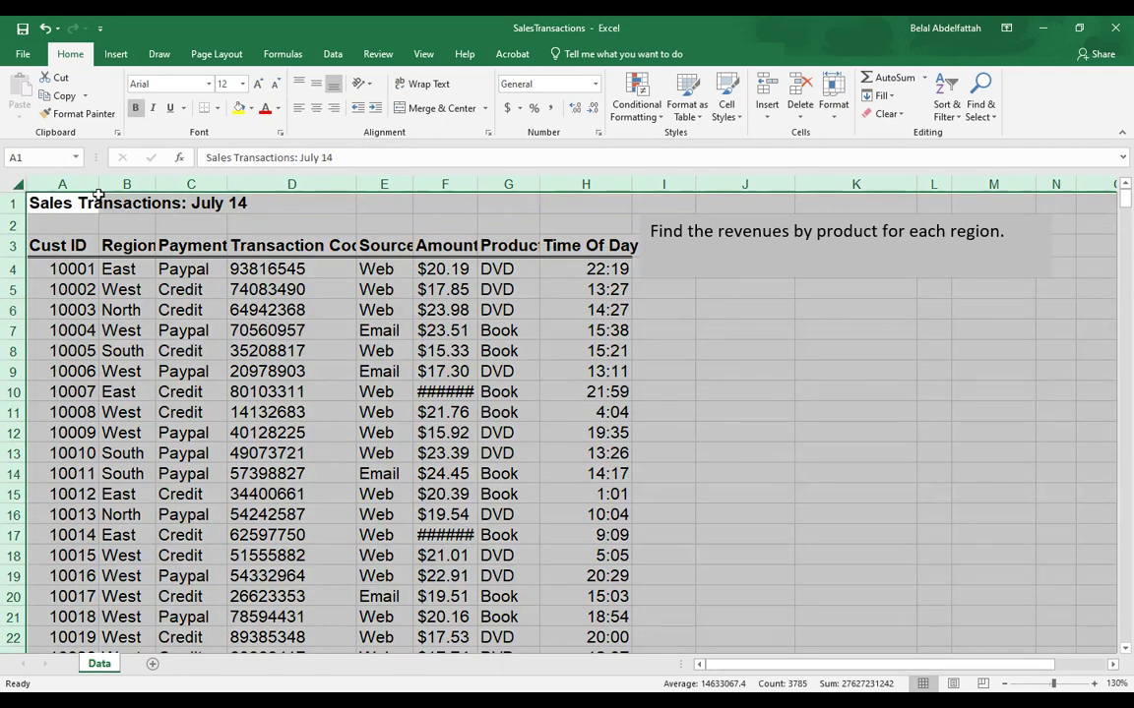
double_click(99, 184)
key(ctrl+z)
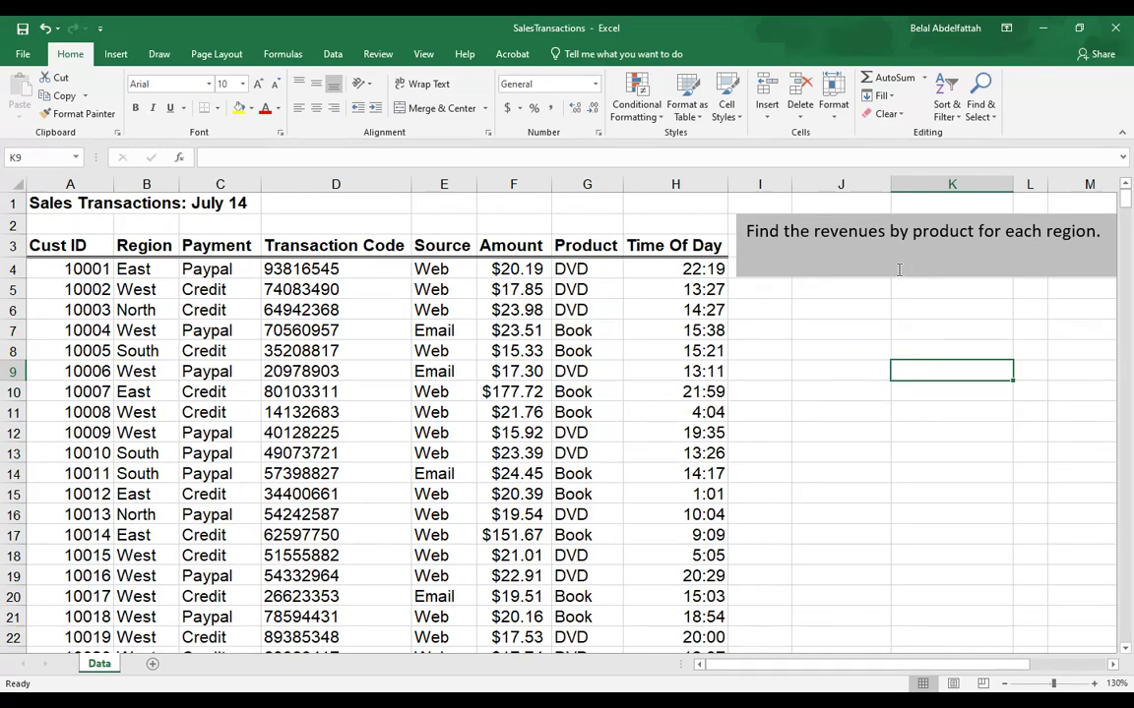
Examine the Amount, Product and Region columns that the revenue question refers to.
click(515, 184)
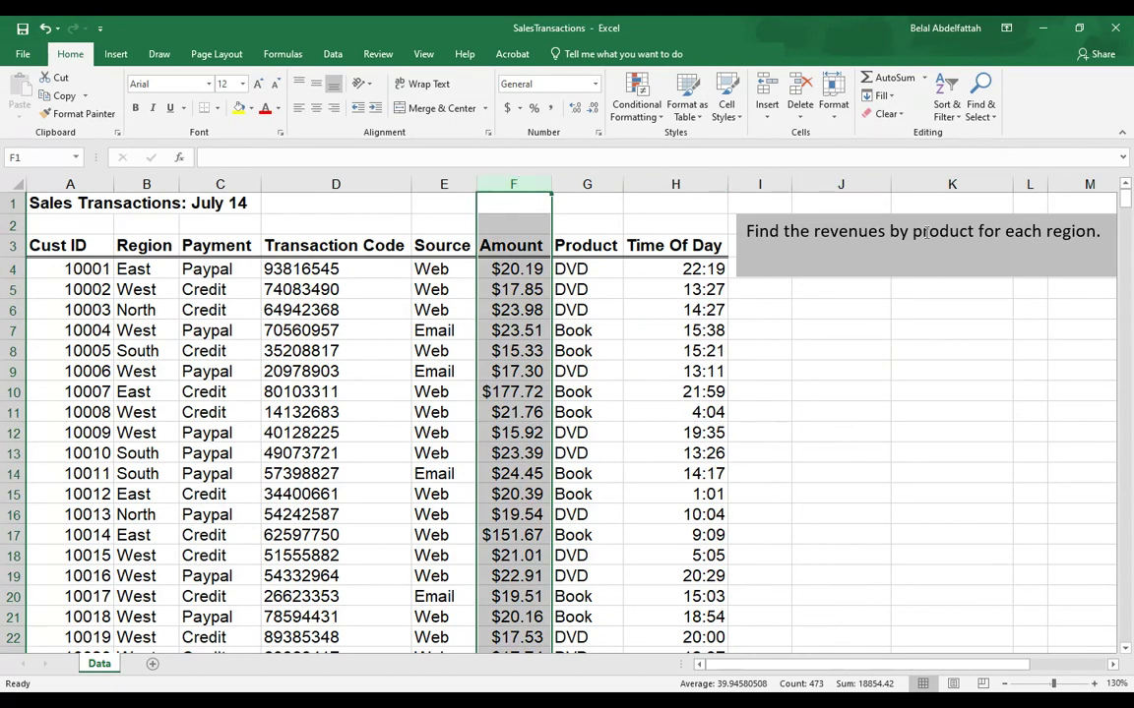
click(586, 184)
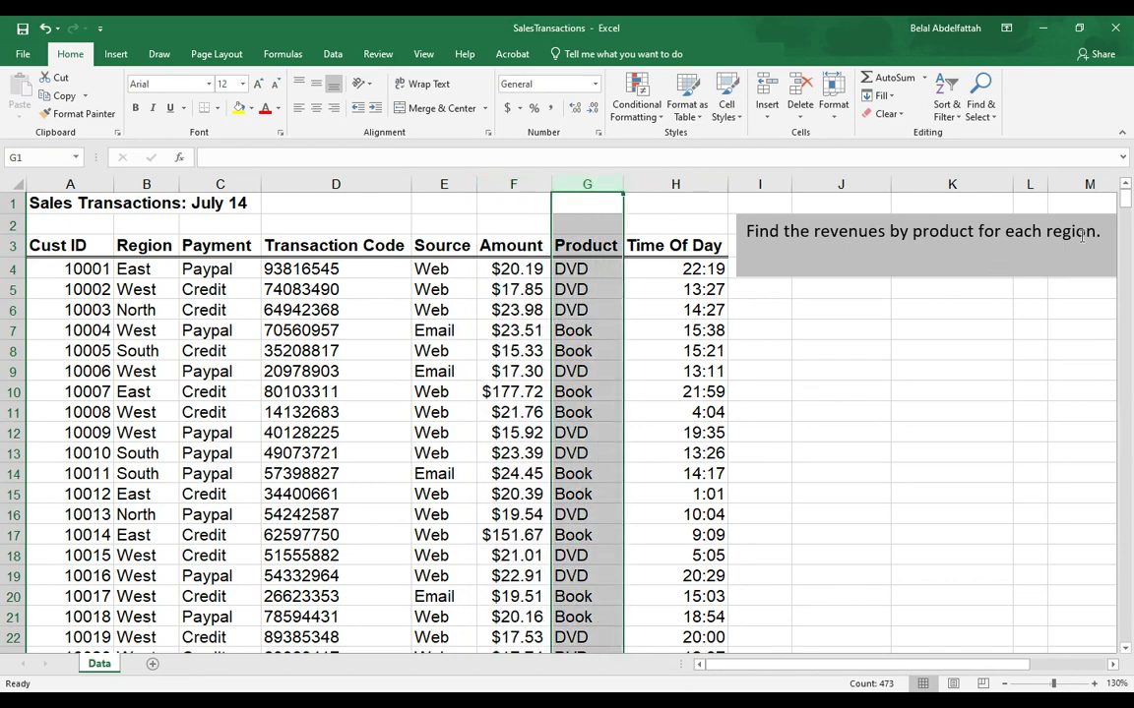
click(145, 184)
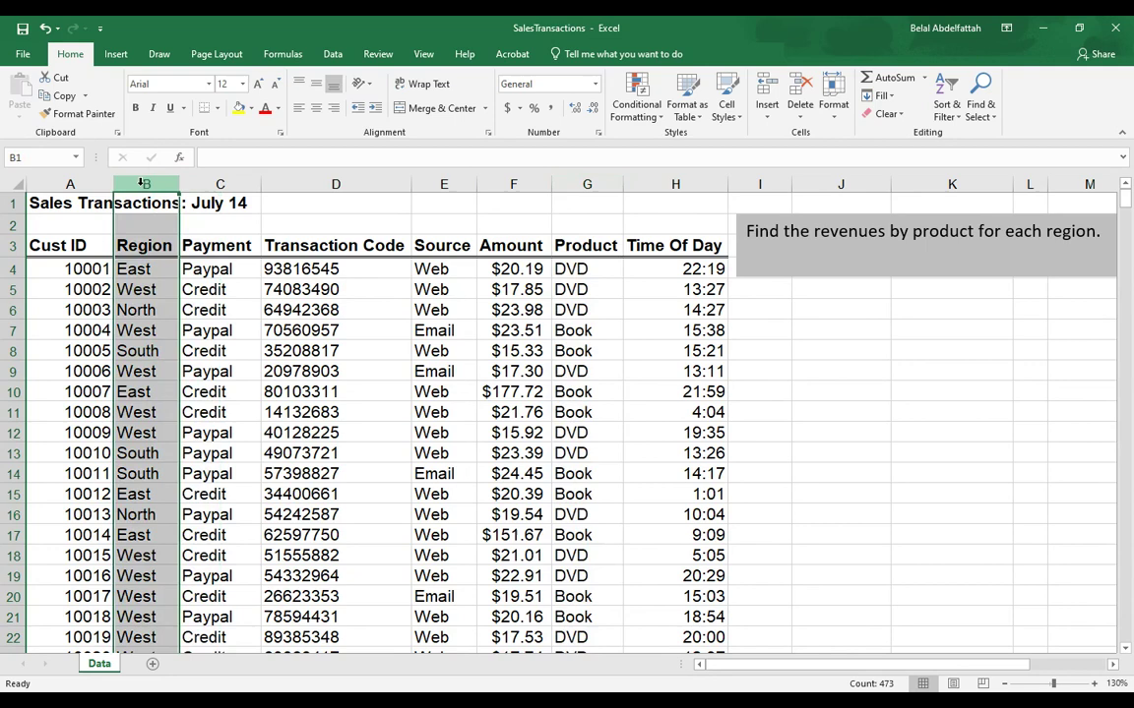
Create a PivotTable from the sales data range Data!$A$3:$H$475, placed on the existing worksheet at Data!$J$6.
click(210, 311)
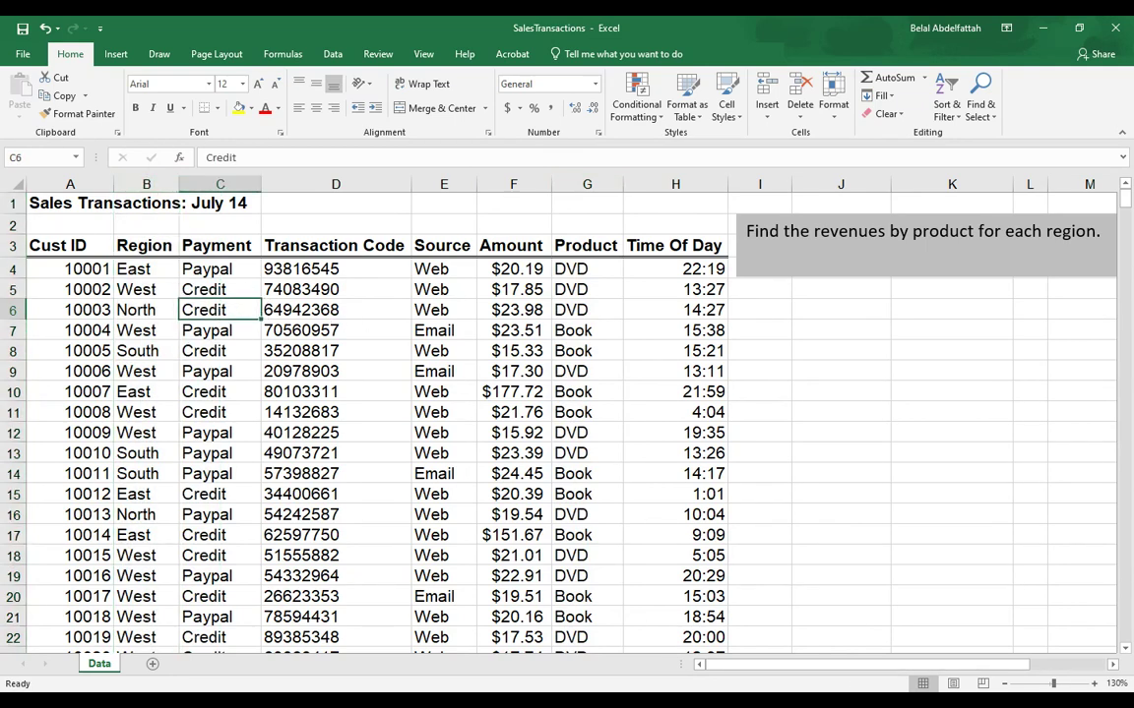
click(115, 54)
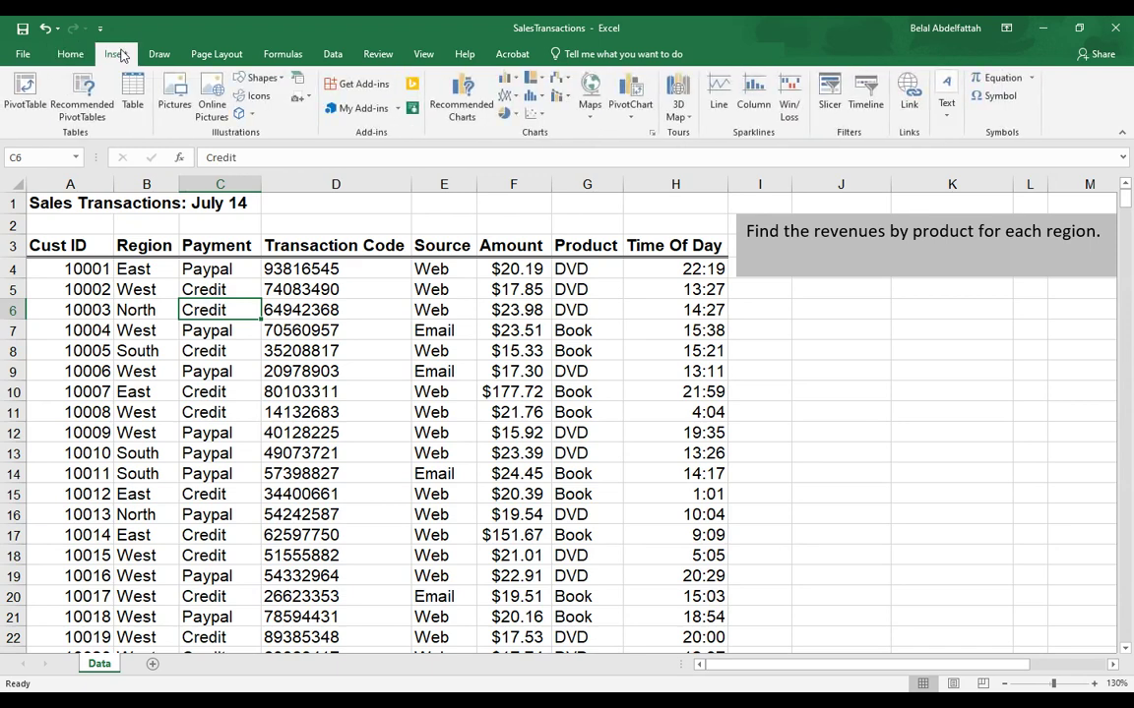
click(20, 98)
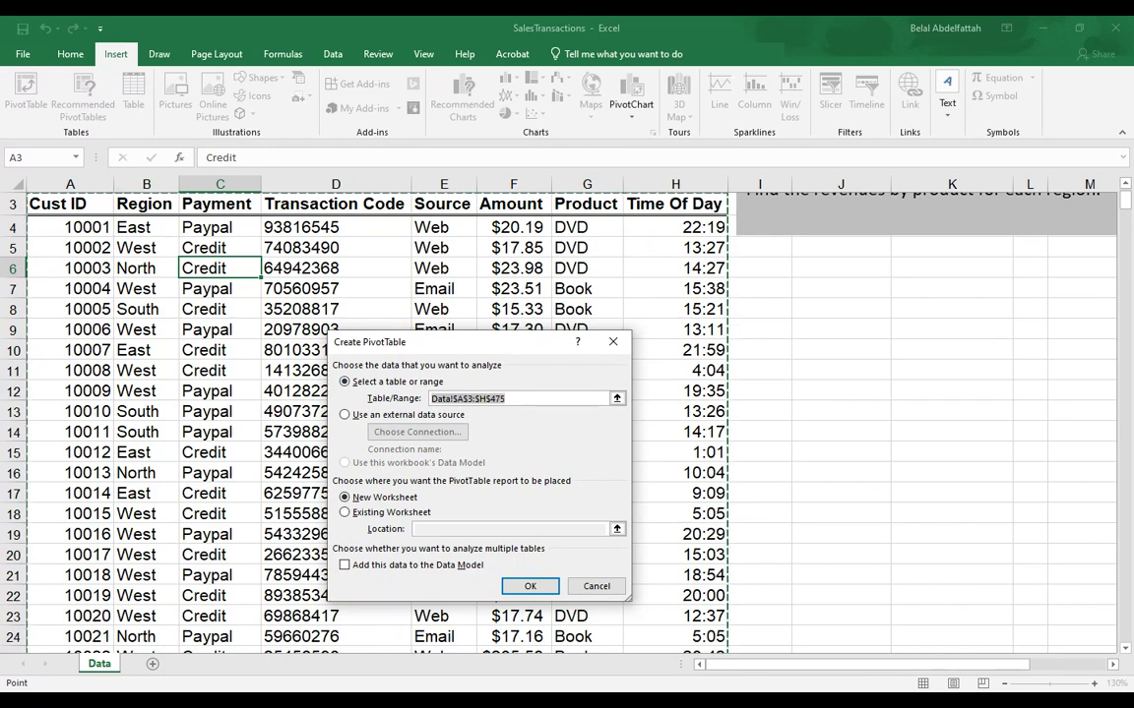
drag(443, 342, 411, 251)
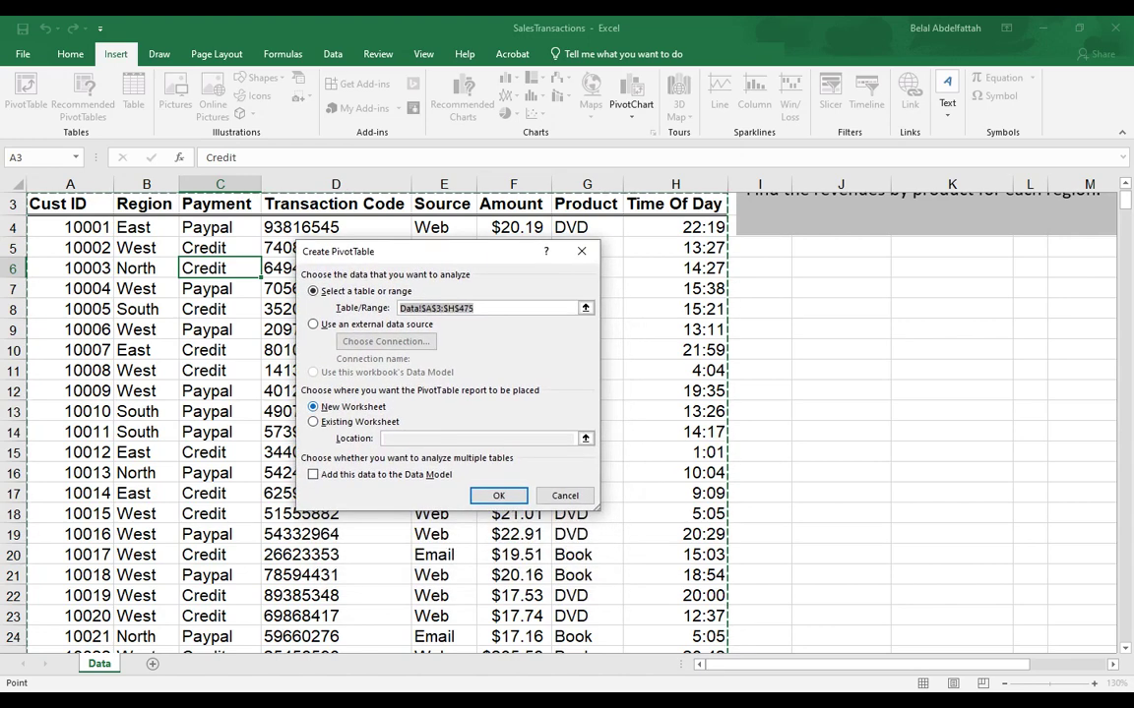
click(335, 421)
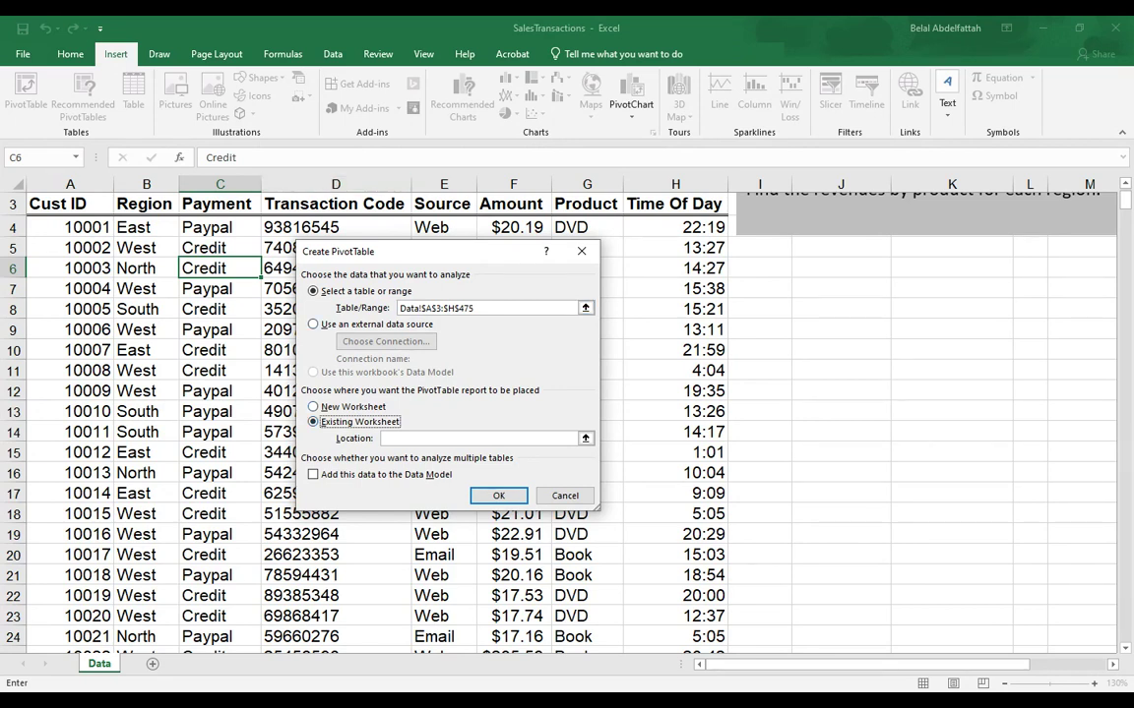
click(384, 438)
click(833, 265)
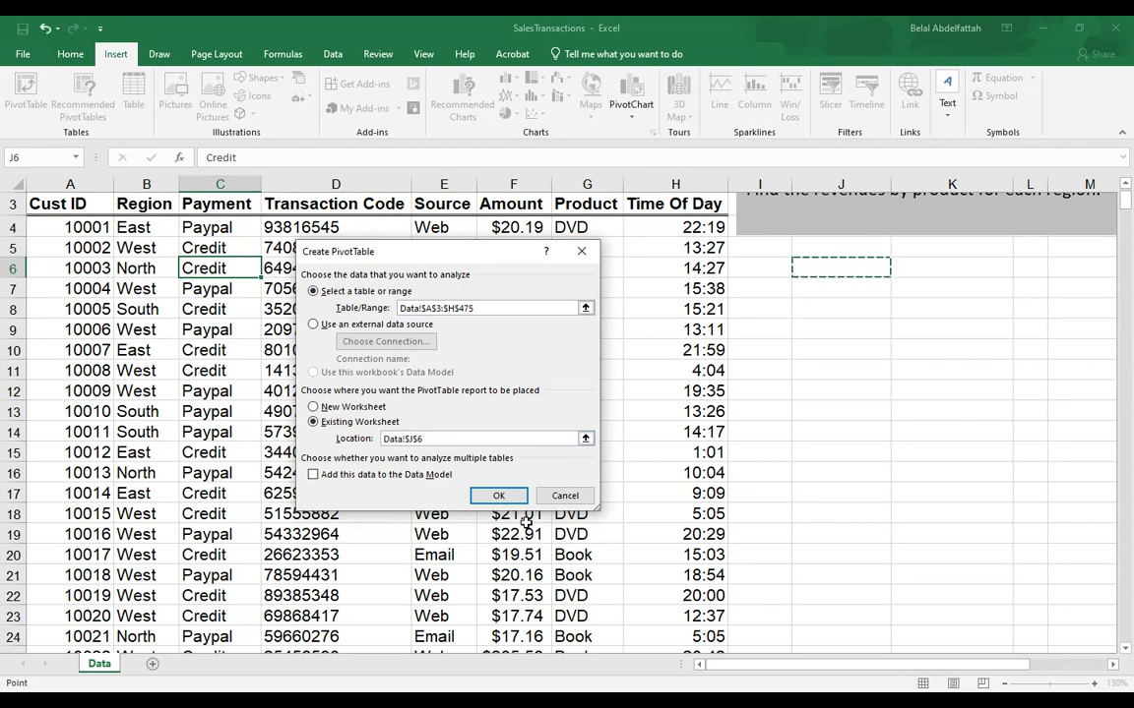
click(502, 496)
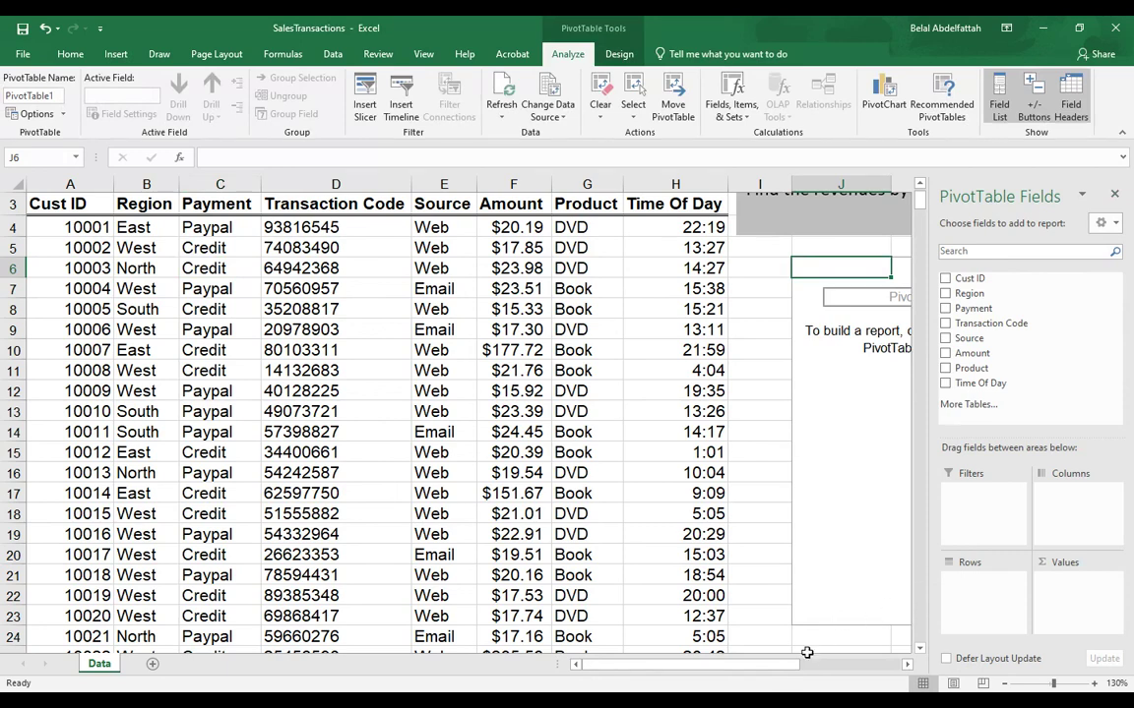
Add Region to the PivotTable's rows and Product to its columns.
drag(773, 667, 858, 597)
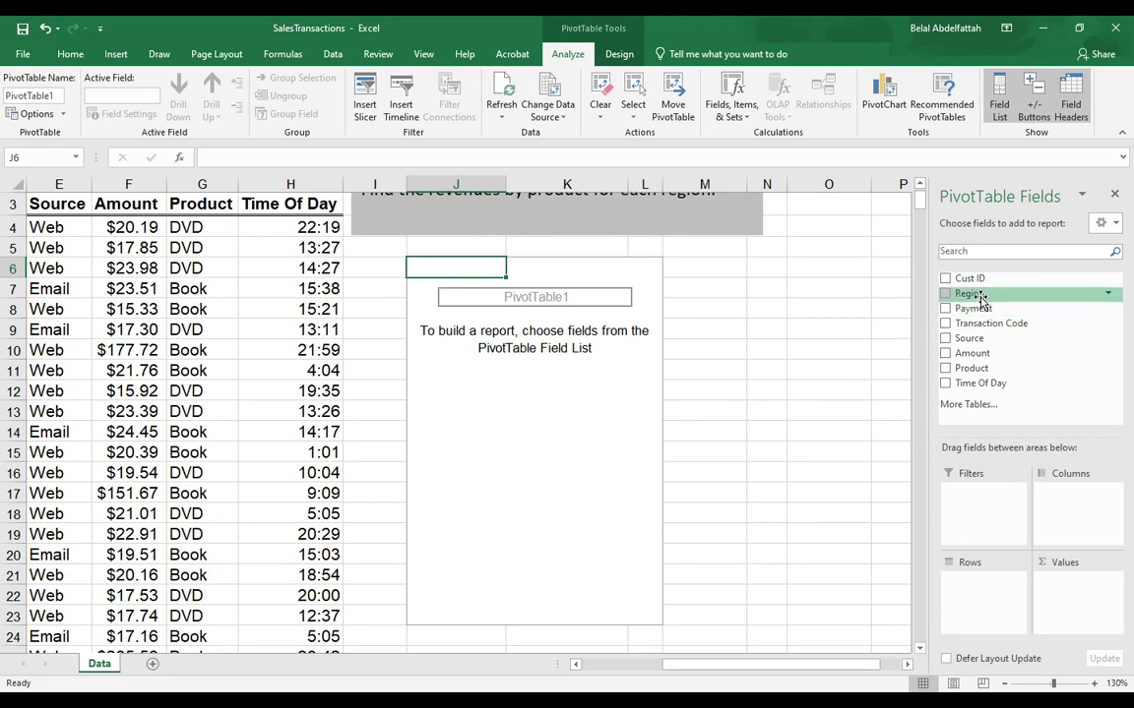
drag(982, 297, 983, 588)
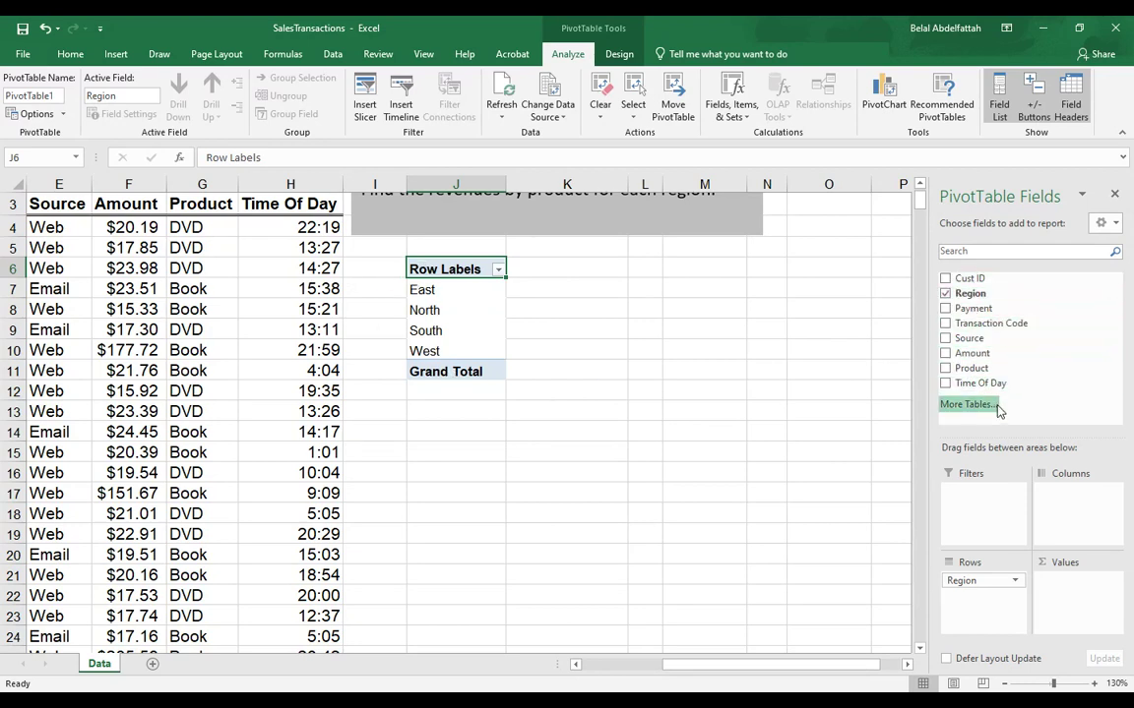
drag(977, 372, 1021, 498)
drag(981, 339, 362, 250)
scroll(639, 334, up, 1)
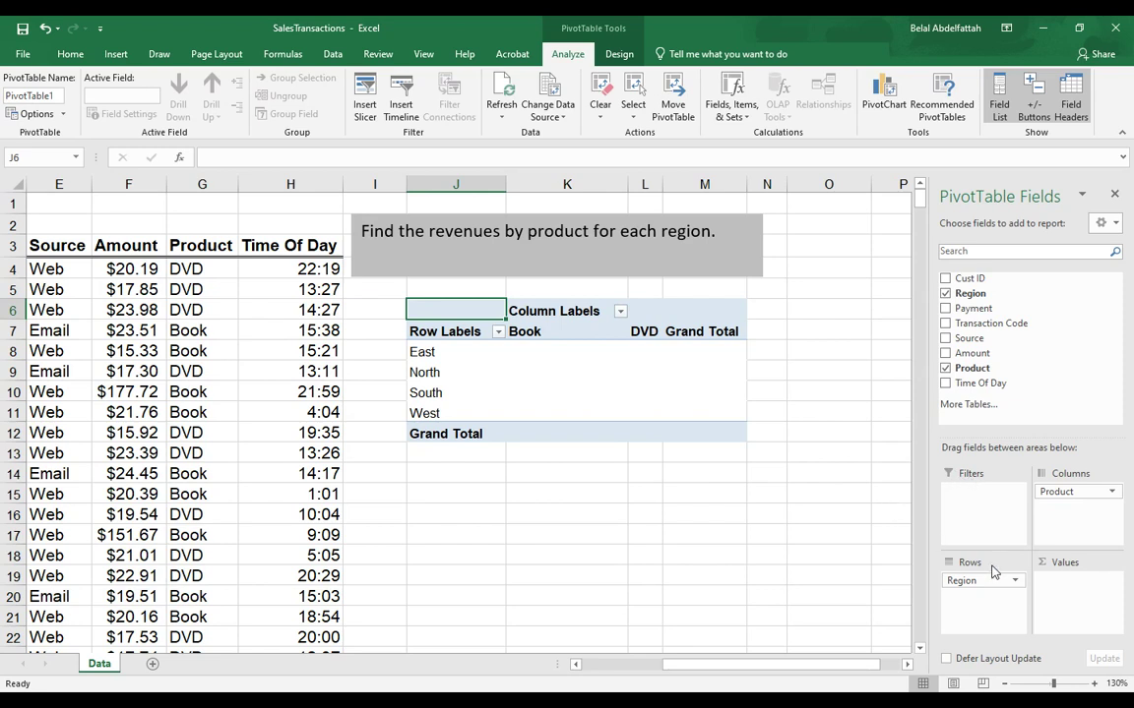
Try Product as rows and Region as columns, and return to Region rows with Product columns.
mouse_move(982, 587)
mouse_down()
mouse_move(1063, 507)
mouse_move(1012, 543)
mouse_move(991, 594)
mouse_up()
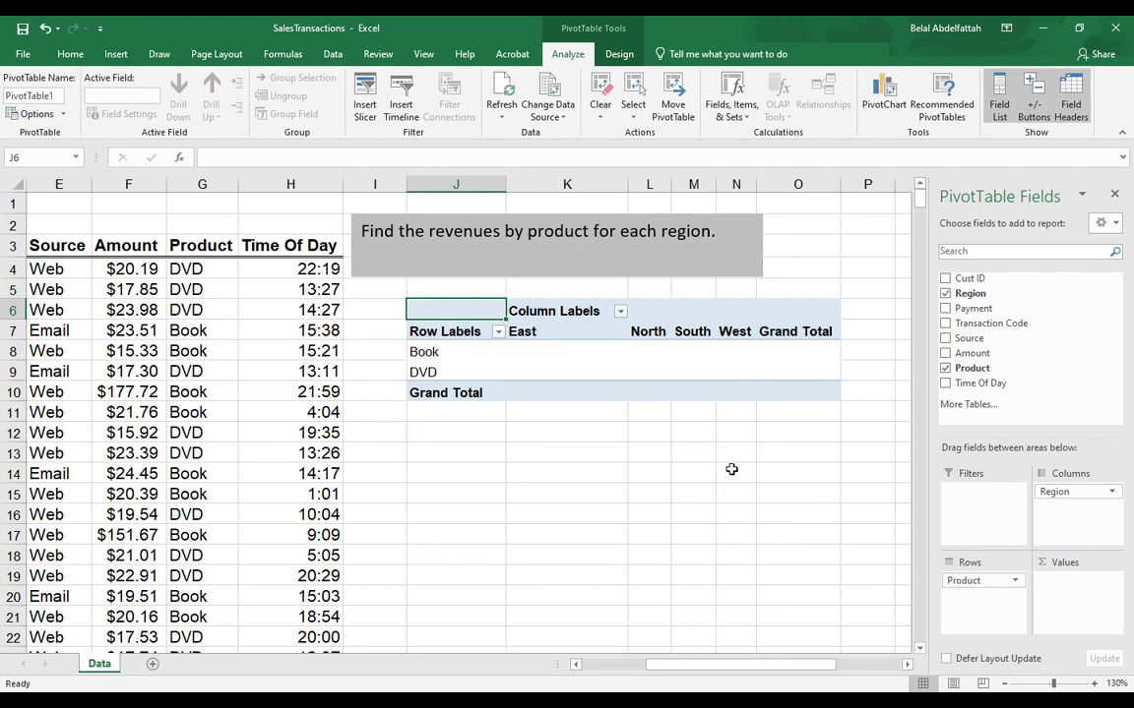
mouse_move(977, 591)
mouse_down()
mouse_move(1050, 531)
mouse_move(1058, 506)
mouse_move(987, 599)
mouse_move(984, 588)
mouse_up()
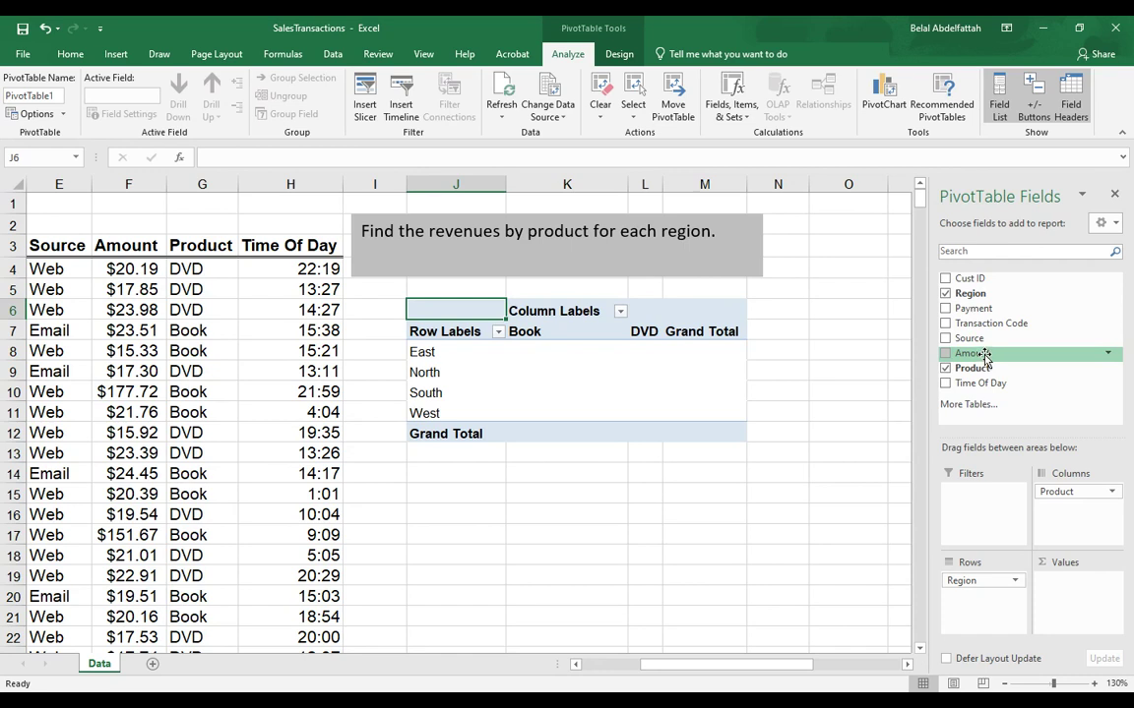
Add the Amount field to the PivotTable's values so that it is summed per region and product.
drag(984, 357, 1067, 597)
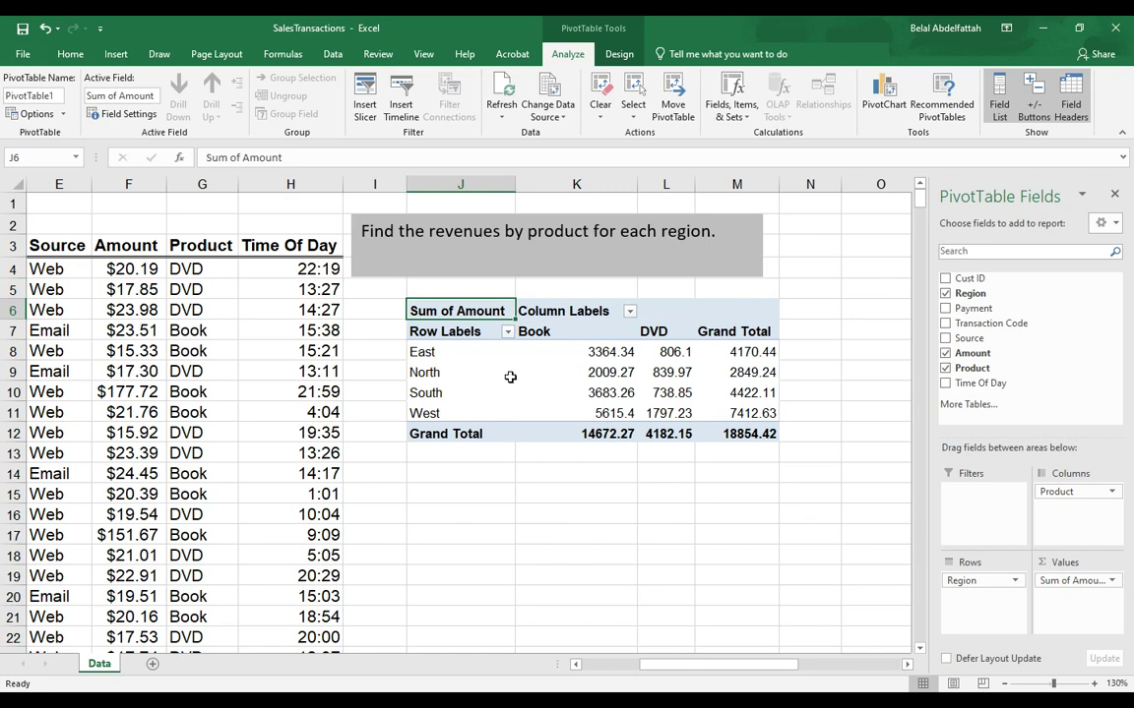
mouse_move(567, 352)
mouse_move(610, 357)
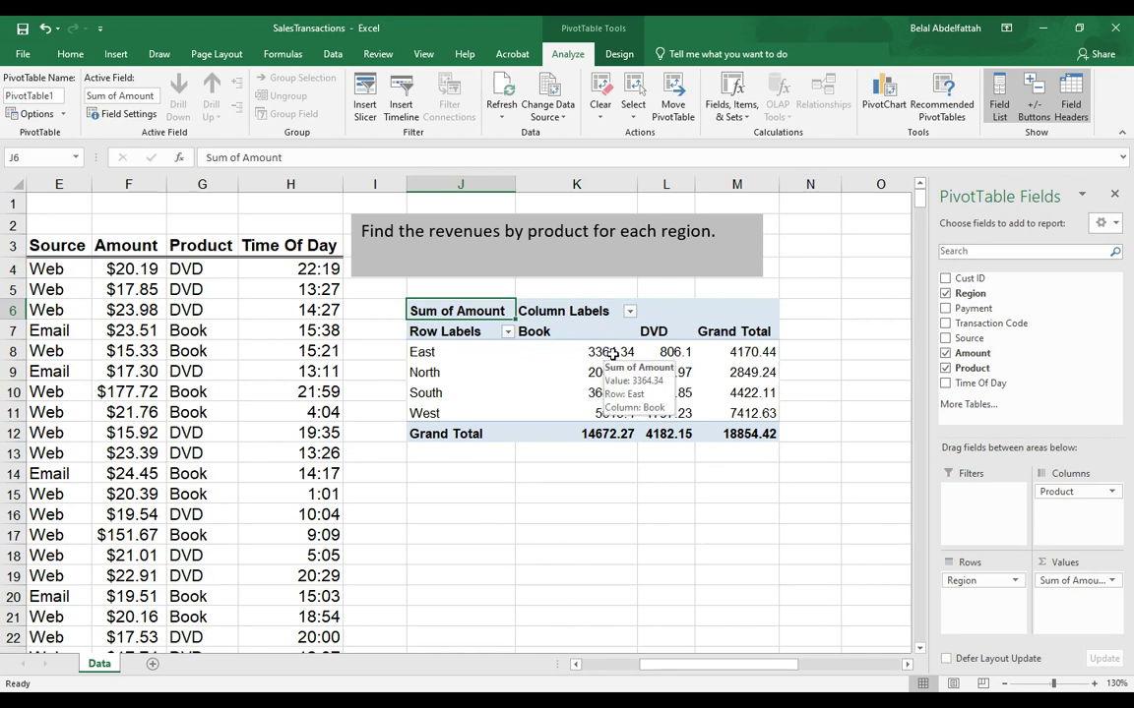
click(1111, 582)
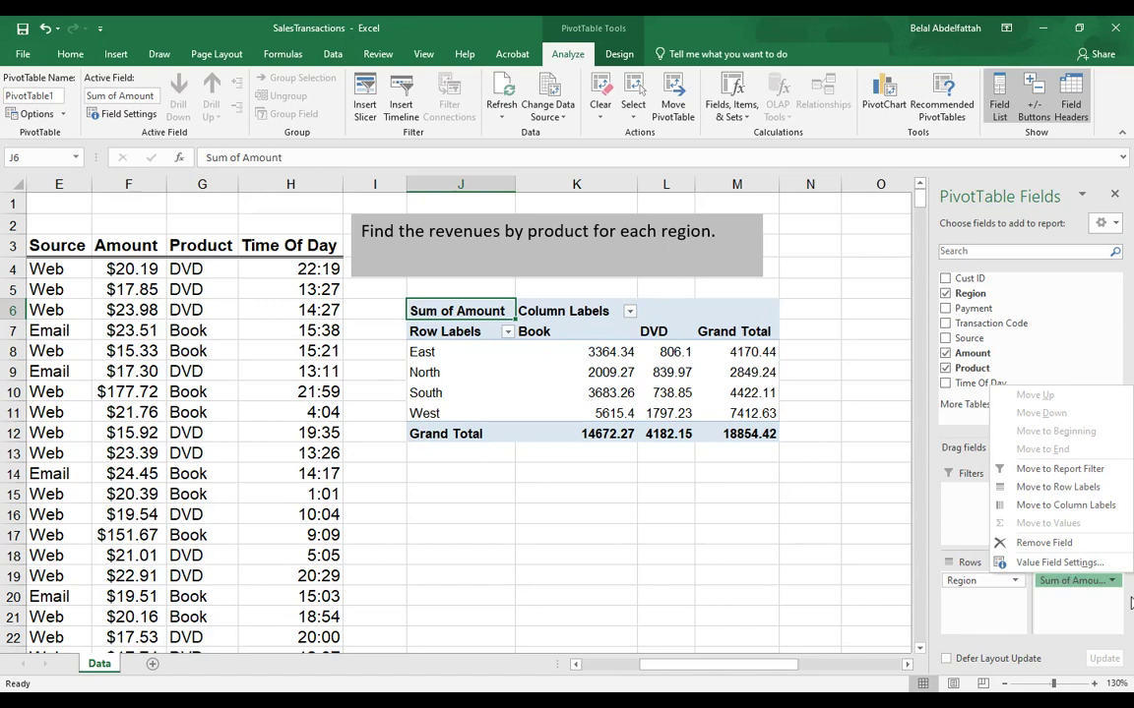
click(588, 431)
click(590, 372)
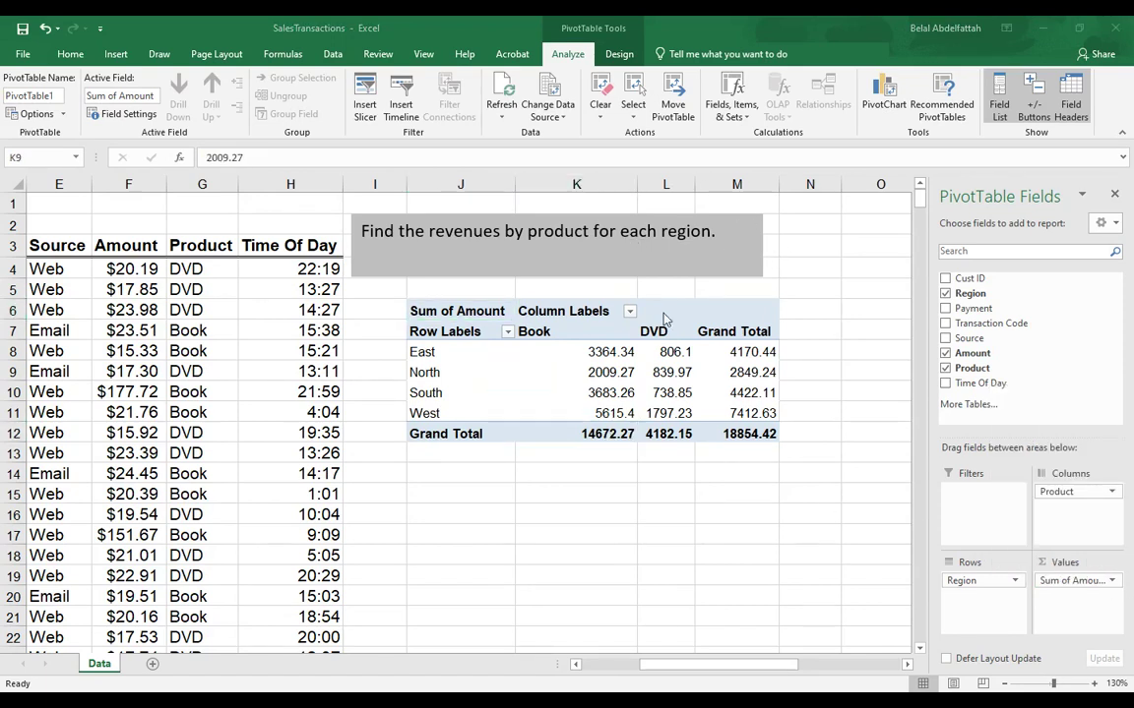
click(590, 366)
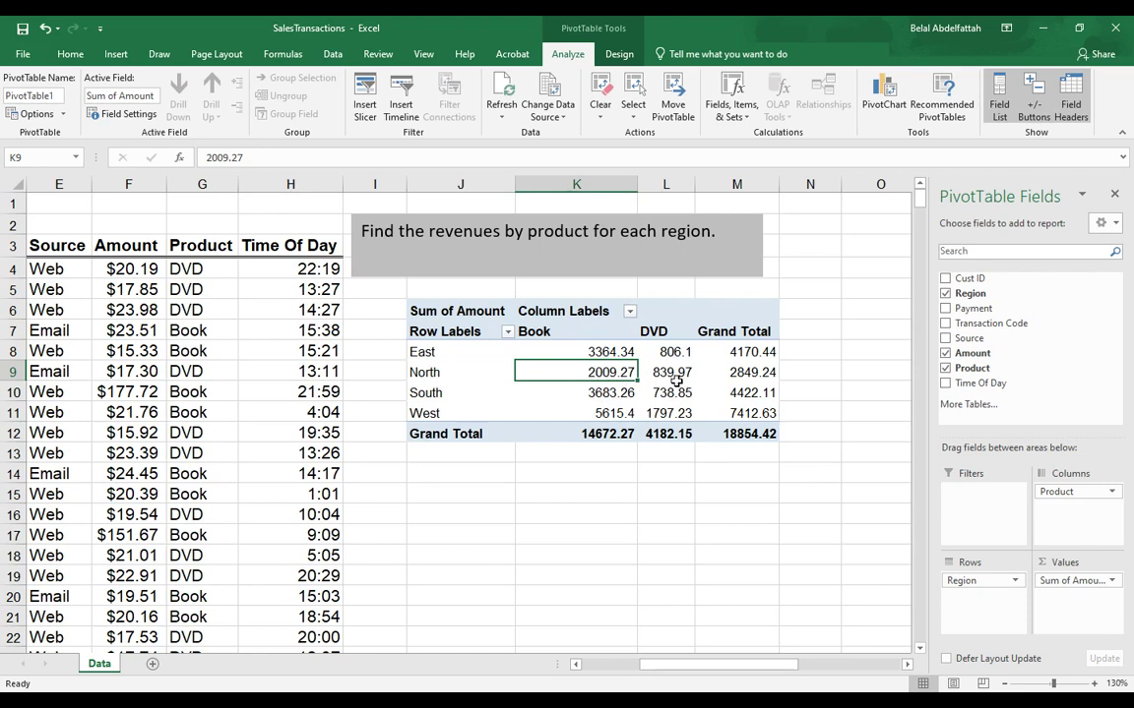
right_click(593, 375)
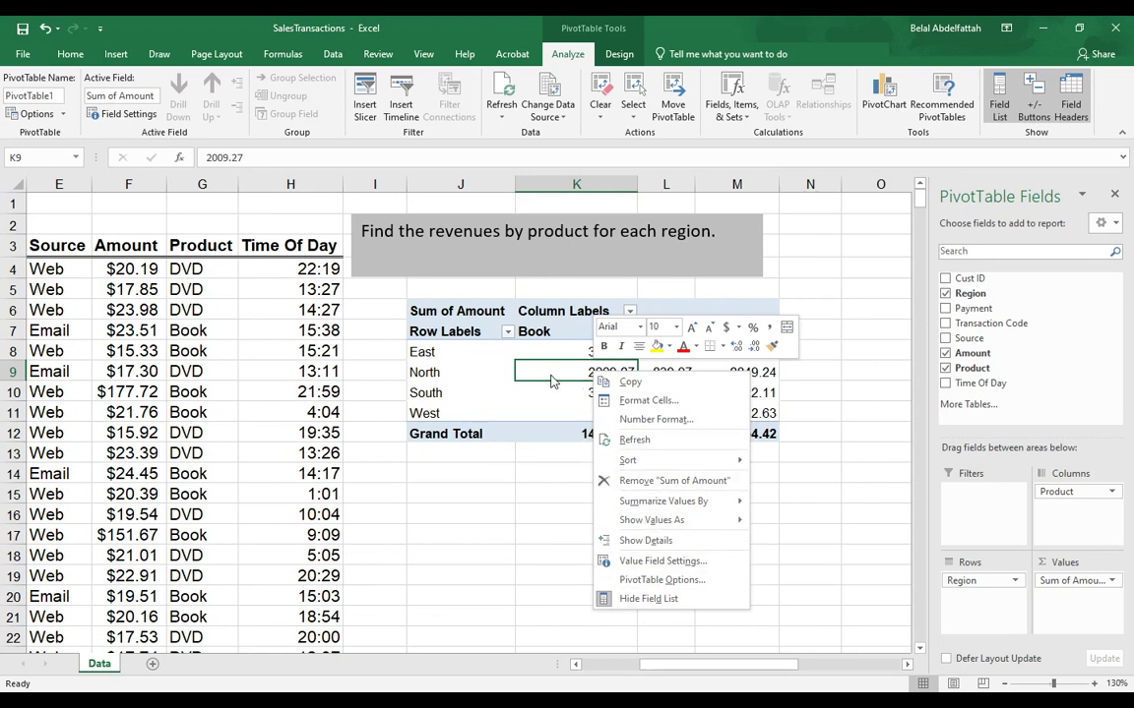
click(500, 345)
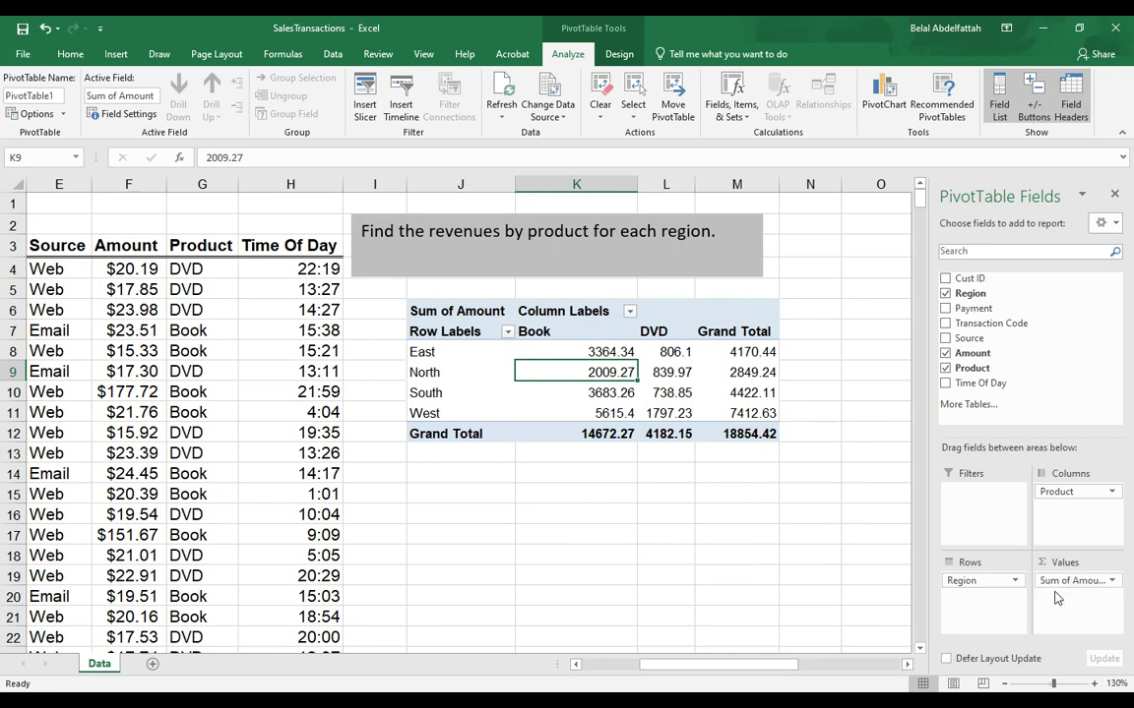
Format the PivotTable's Sum of Amount values as Currency with two decimal places and the $ symbol.
click(1112, 582)
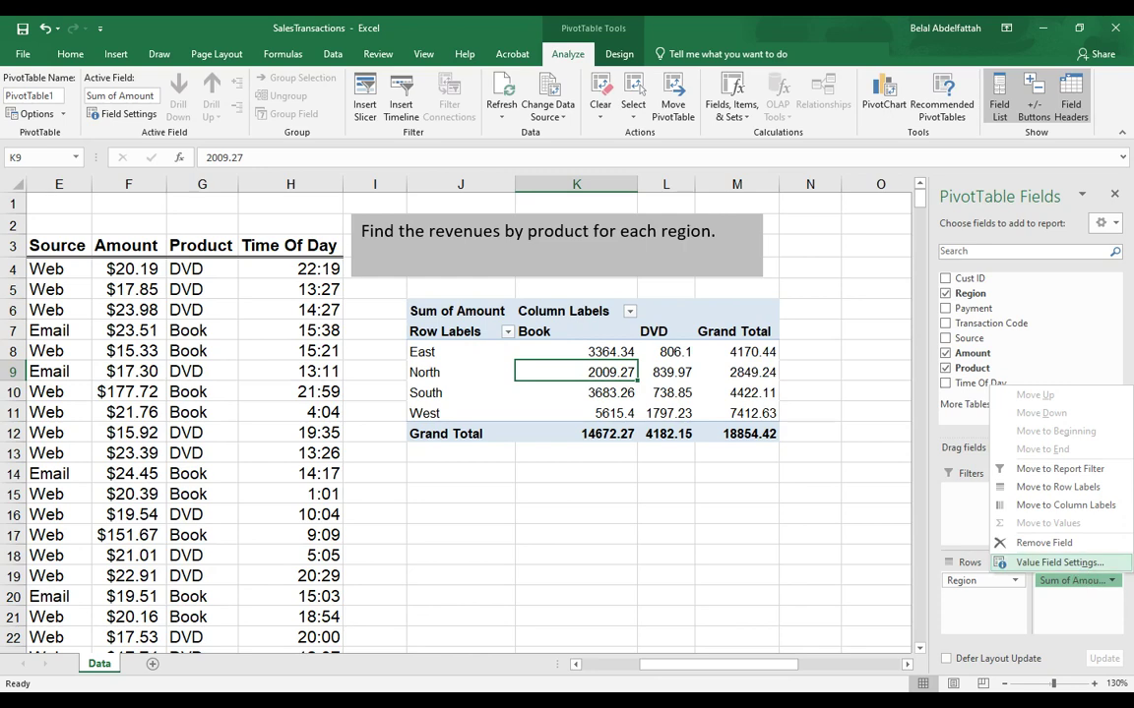
click(1053, 563)
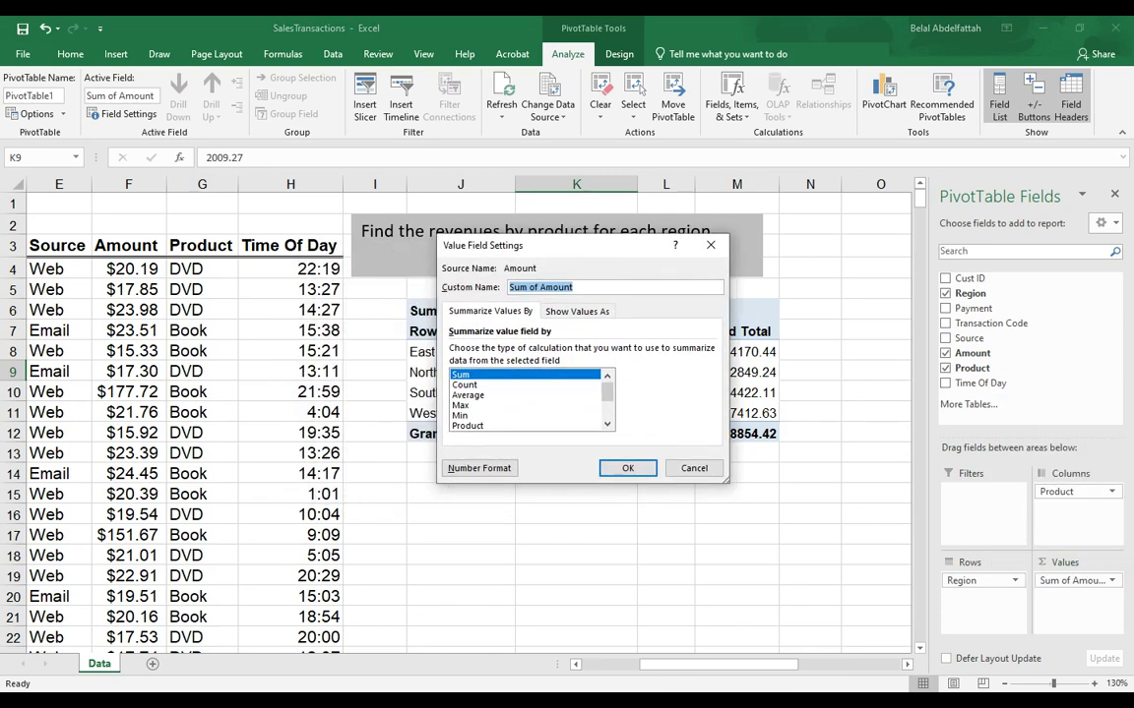
drag(480, 236, 480, 221)
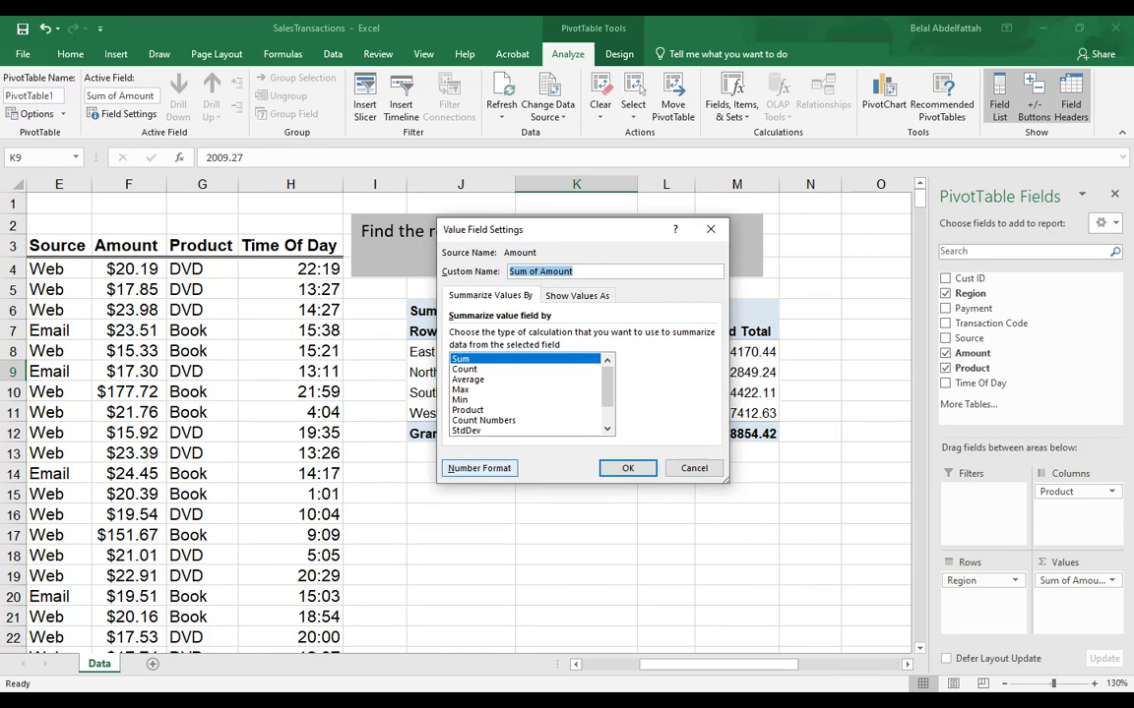
click(480, 468)
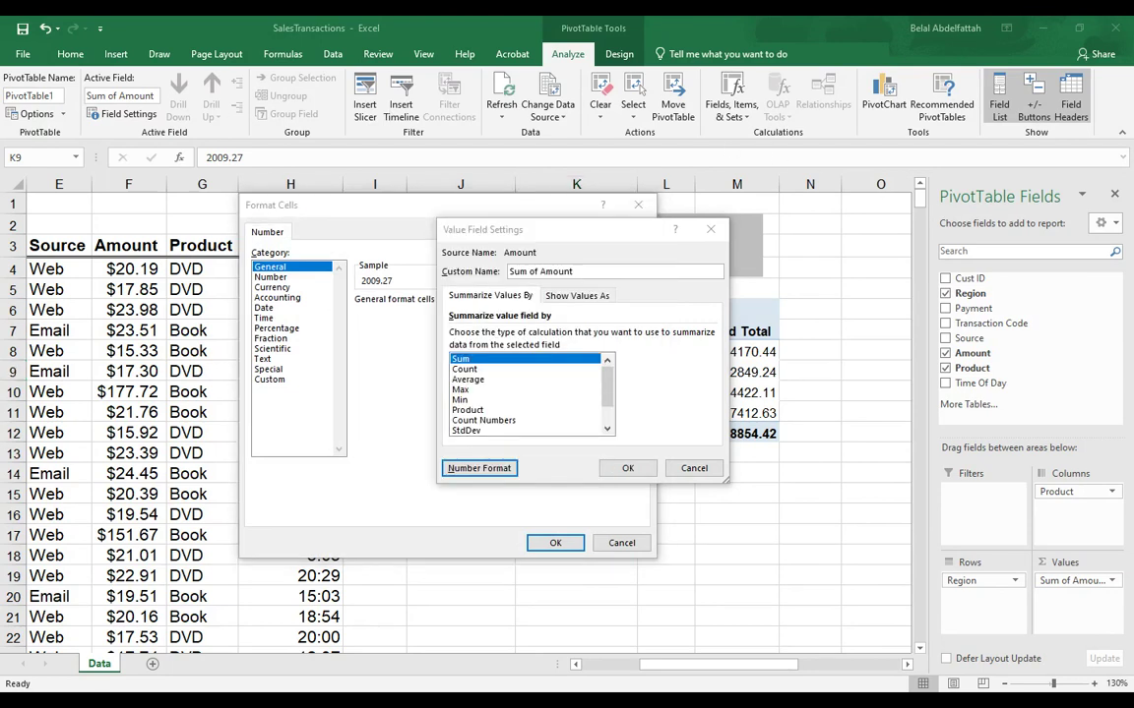
click(272, 287)
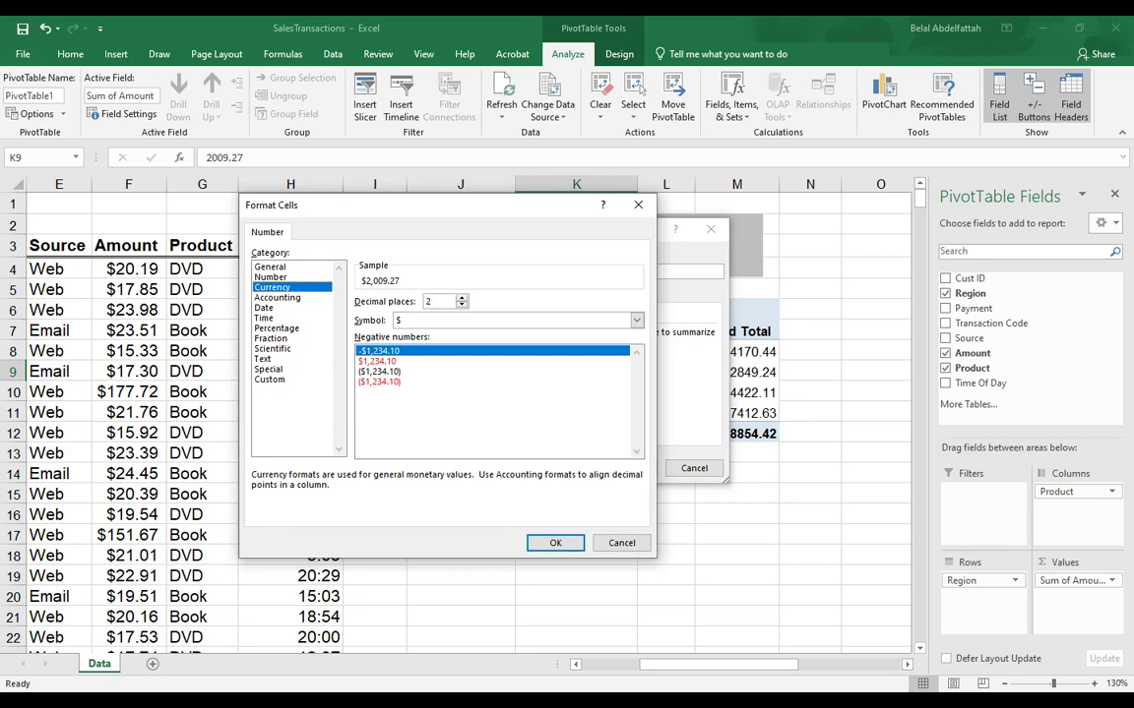
click(277, 297)
click(272, 288)
click(555, 542)
click(630, 468)
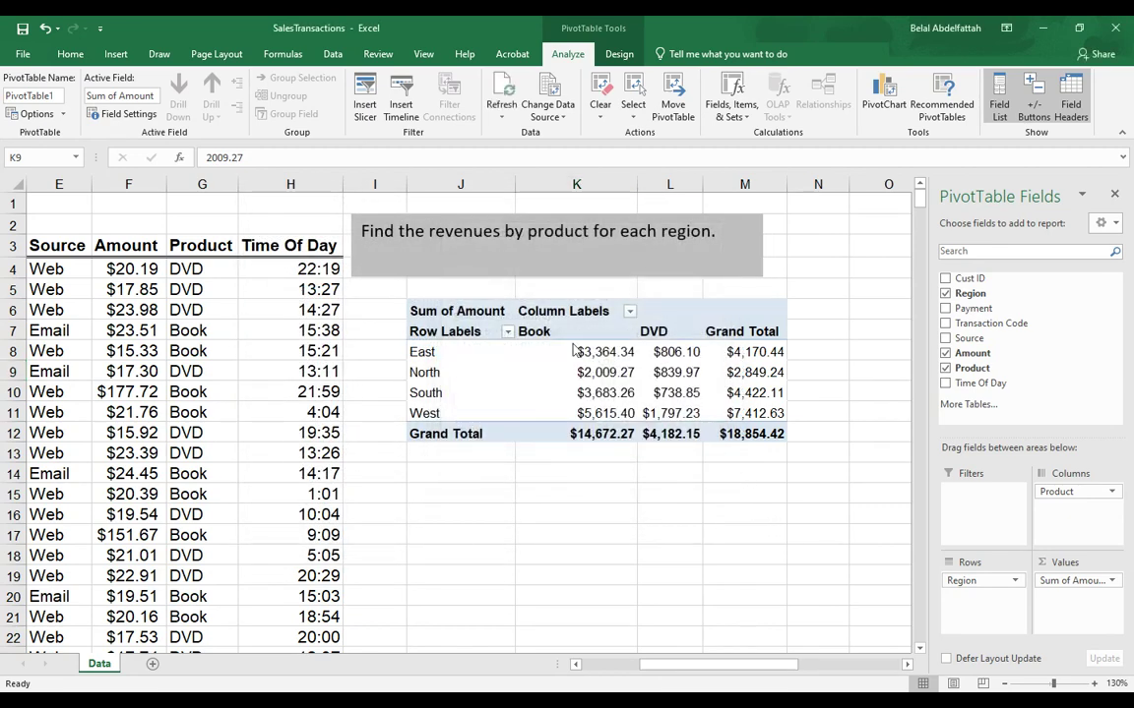
drag(587, 350, 750, 415)
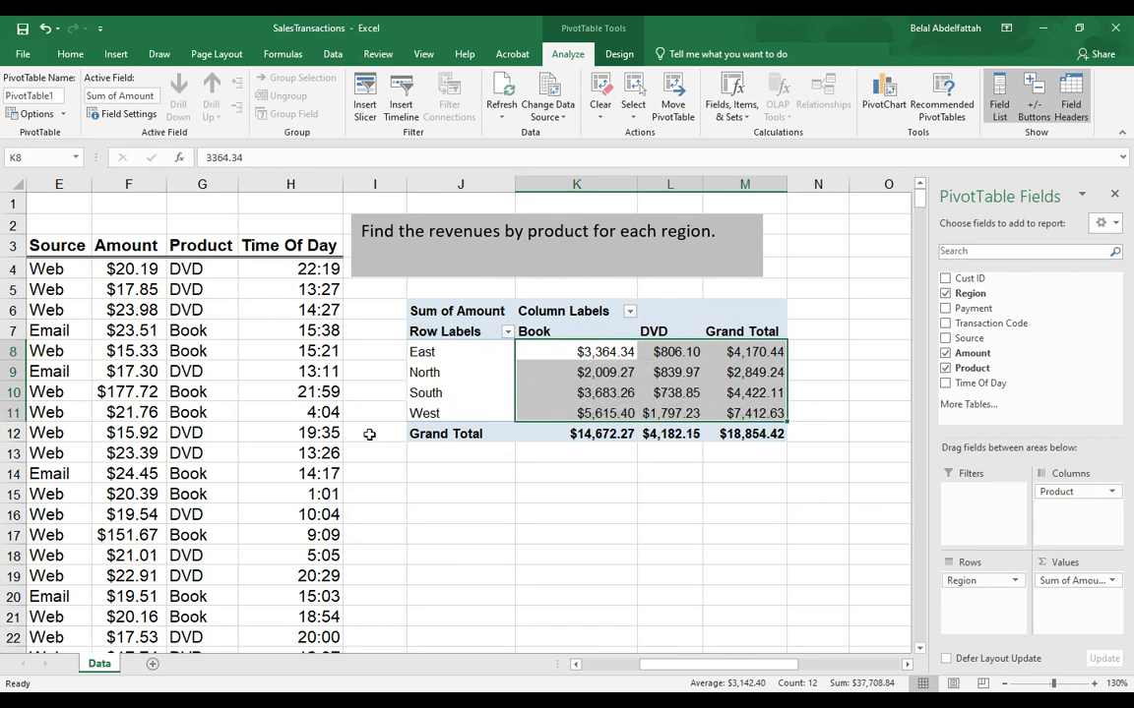
click(551, 370)
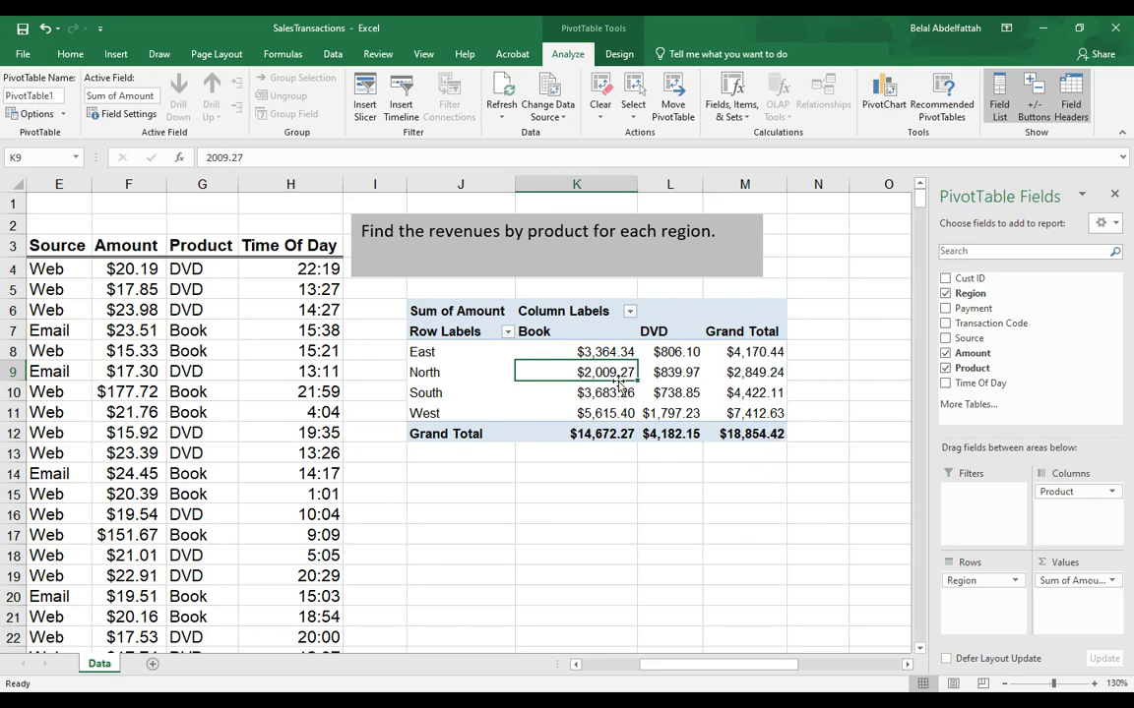
mouse_move(610, 371)
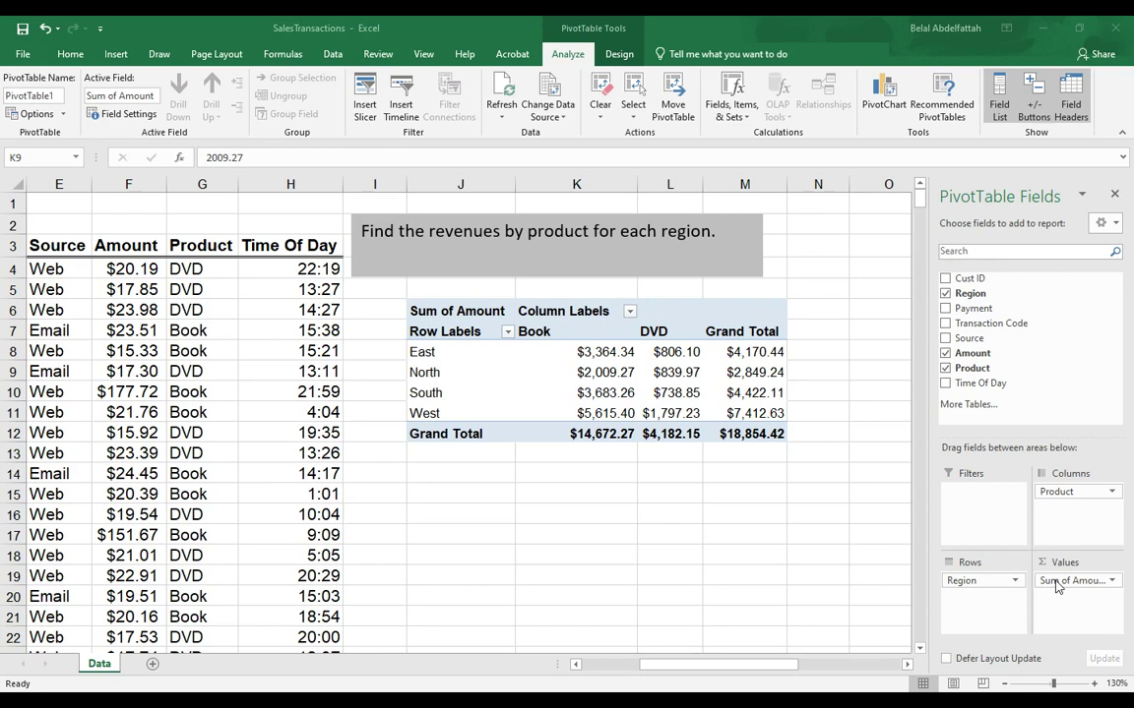
drag(981, 360, 1080, 622)
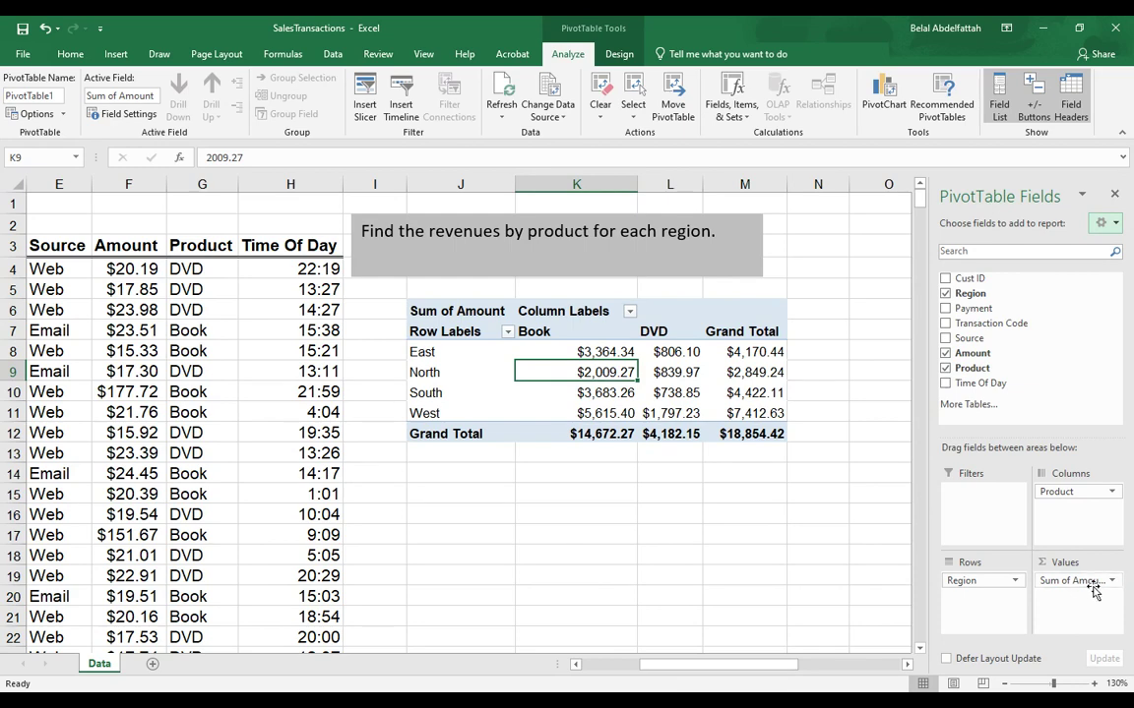
Add the Amount field to the PivotTable's values a second time and summarize it by Count.
drag(954, 362, 1063, 602)
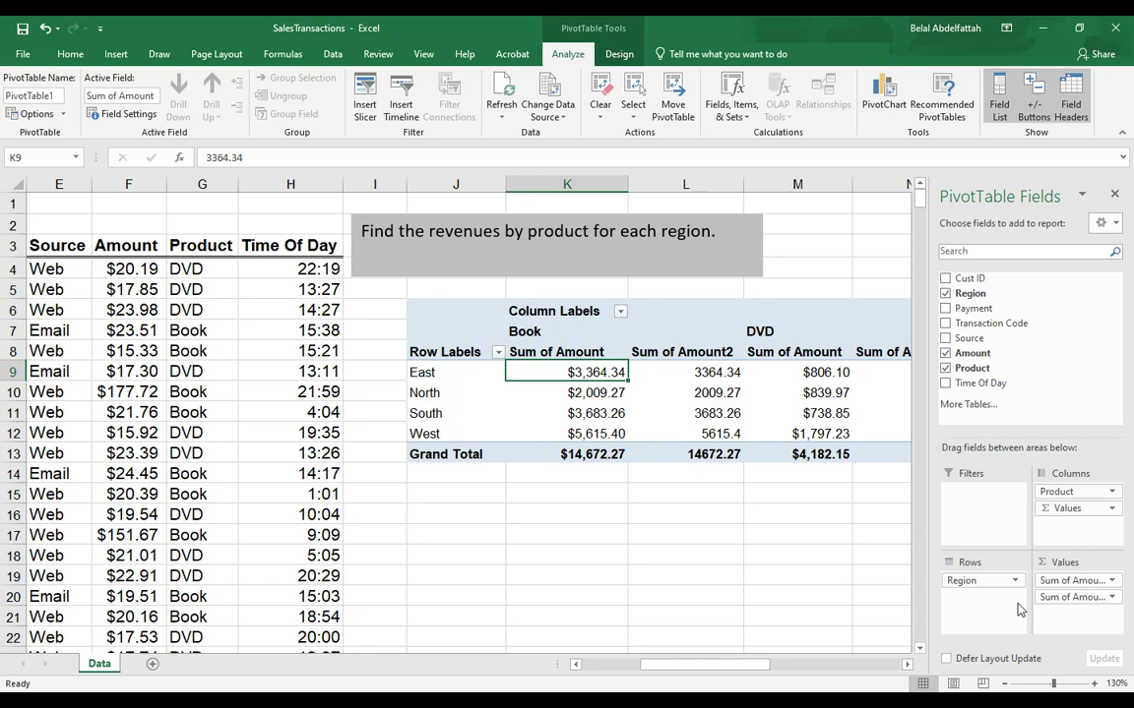
click(1111, 600)
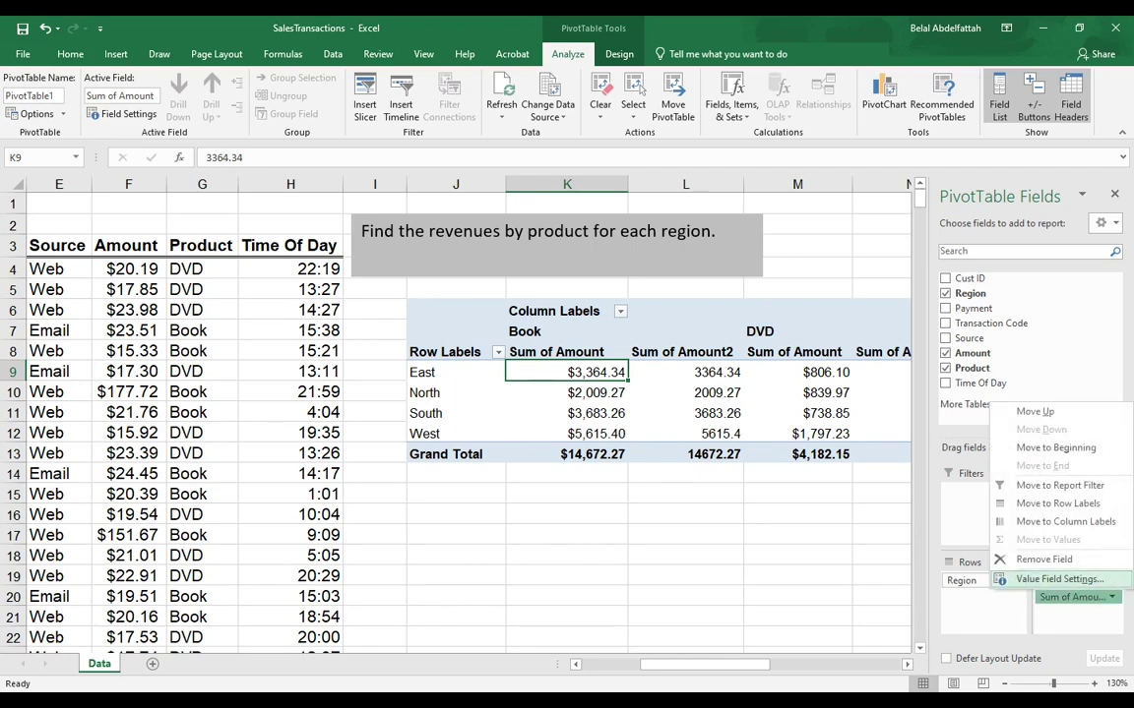
click(1060, 580)
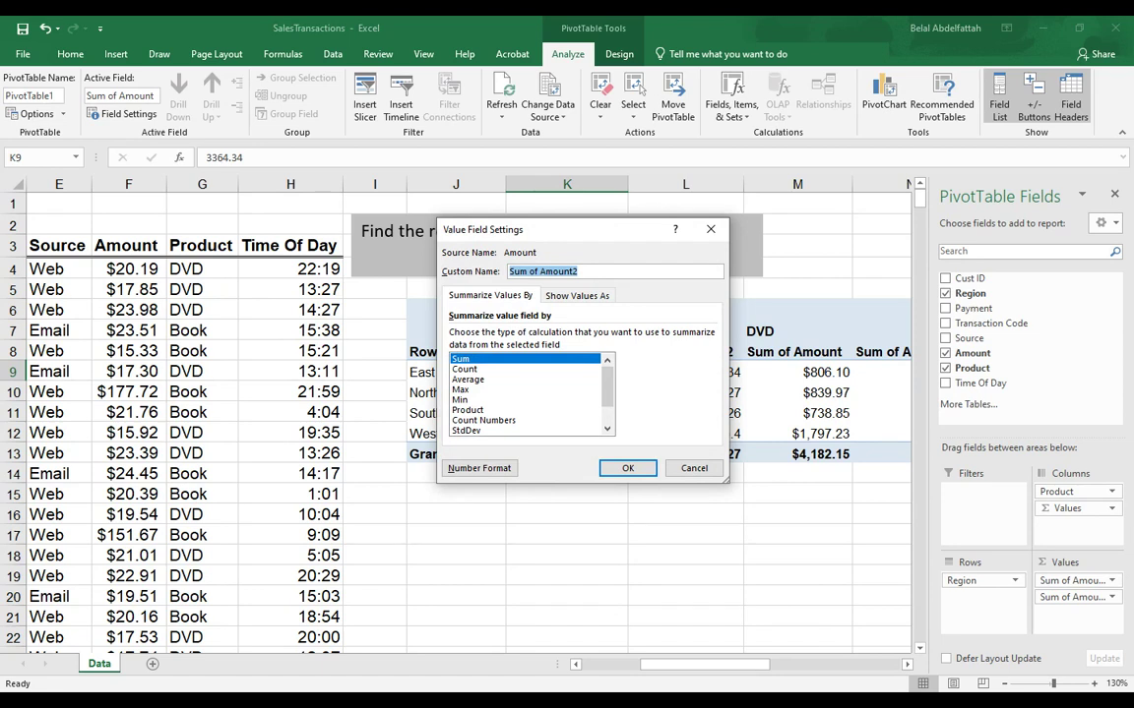
click(465, 369)
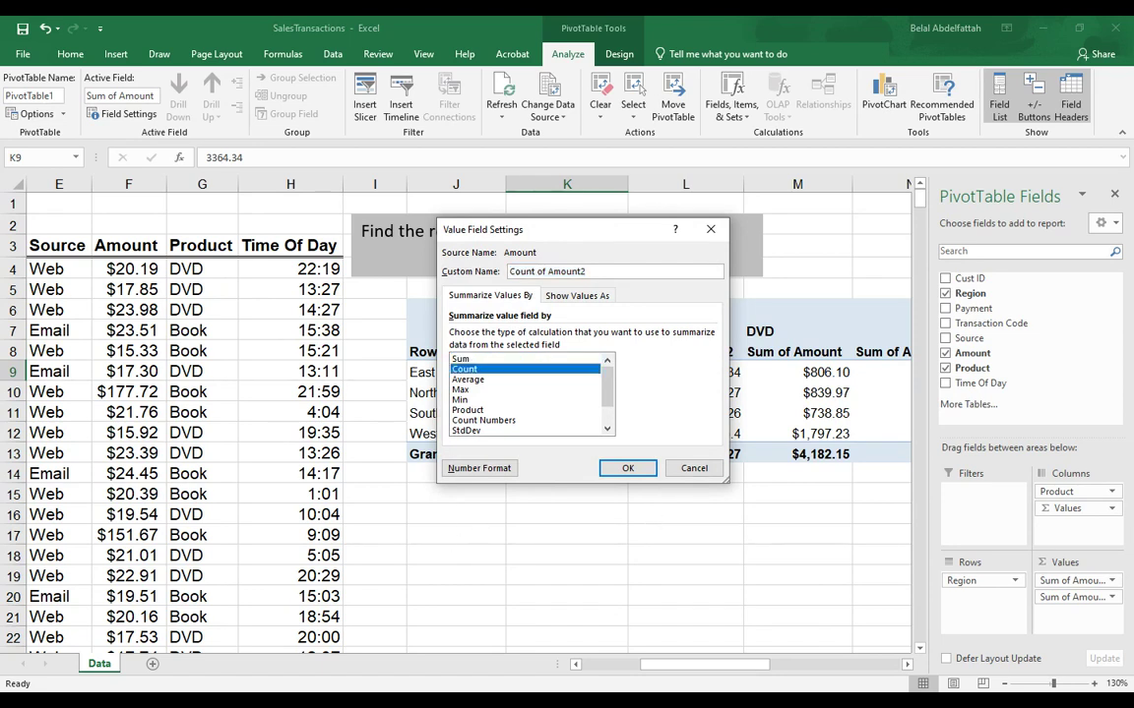
drag(596, 237, 733, 400)
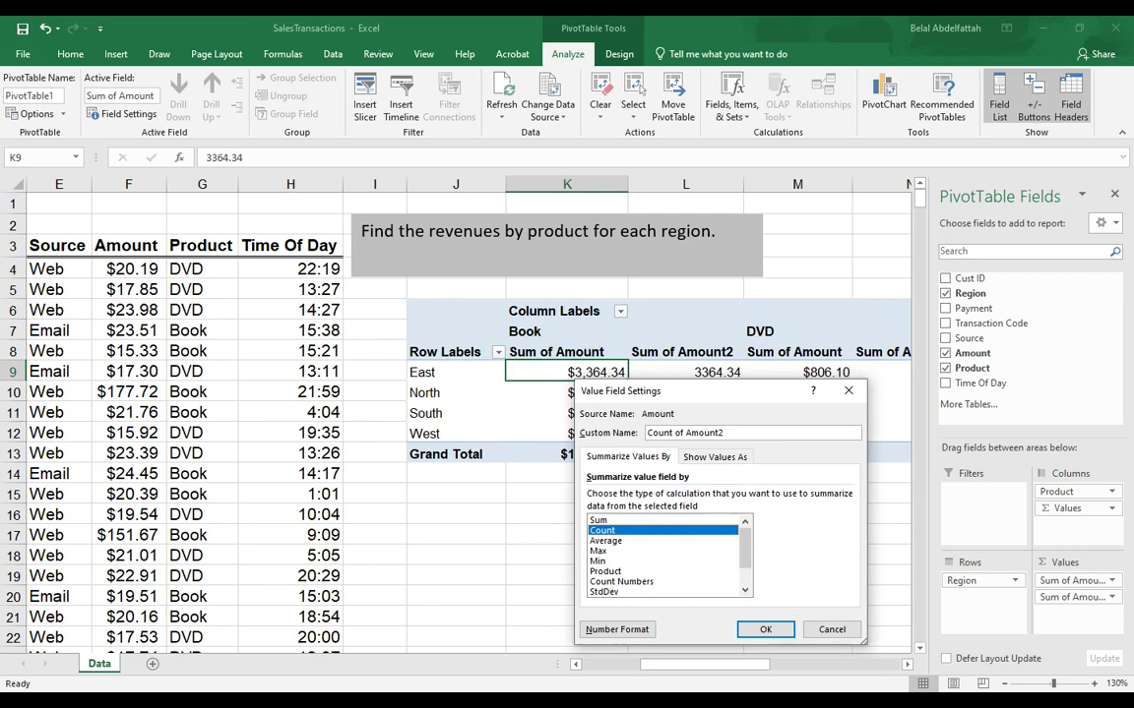
drag(688, 390, 674, 352)
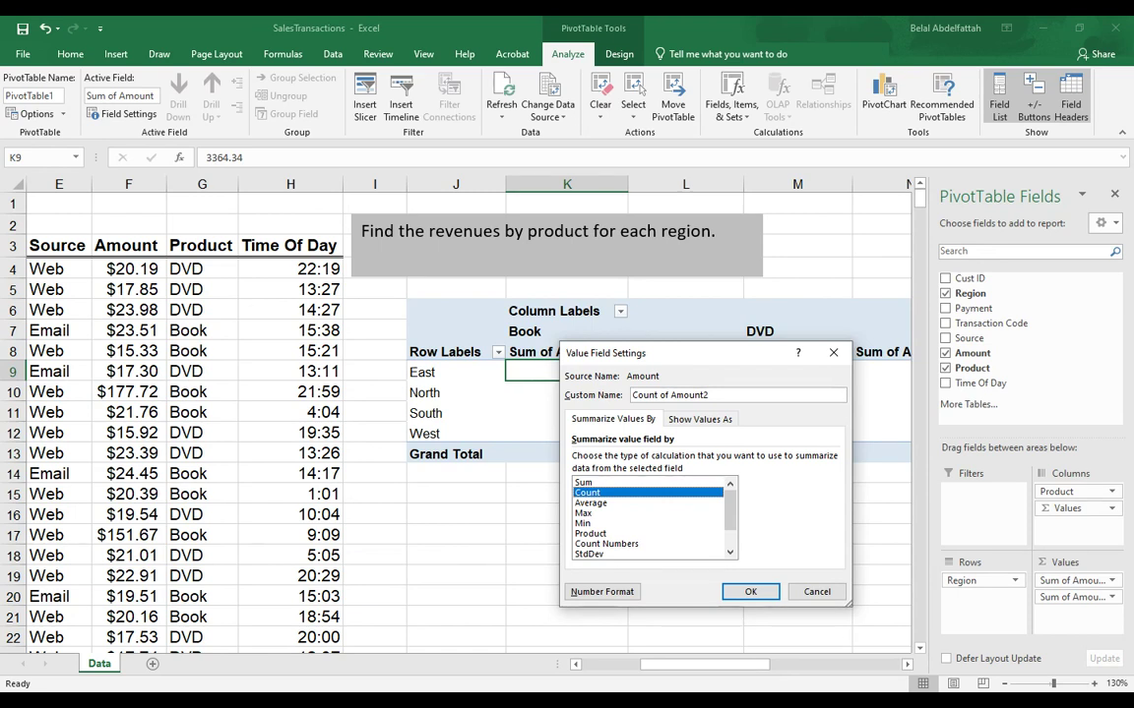
scroll(650, 517, down, 1)
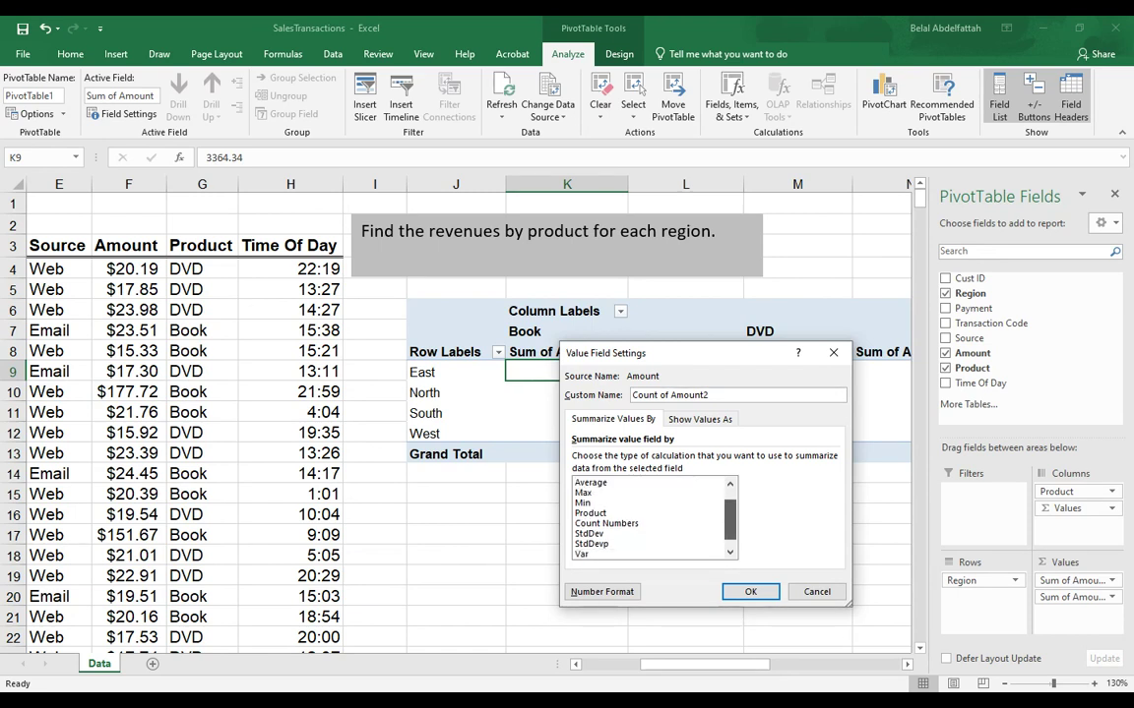
scroll(649, 517, up, 1)
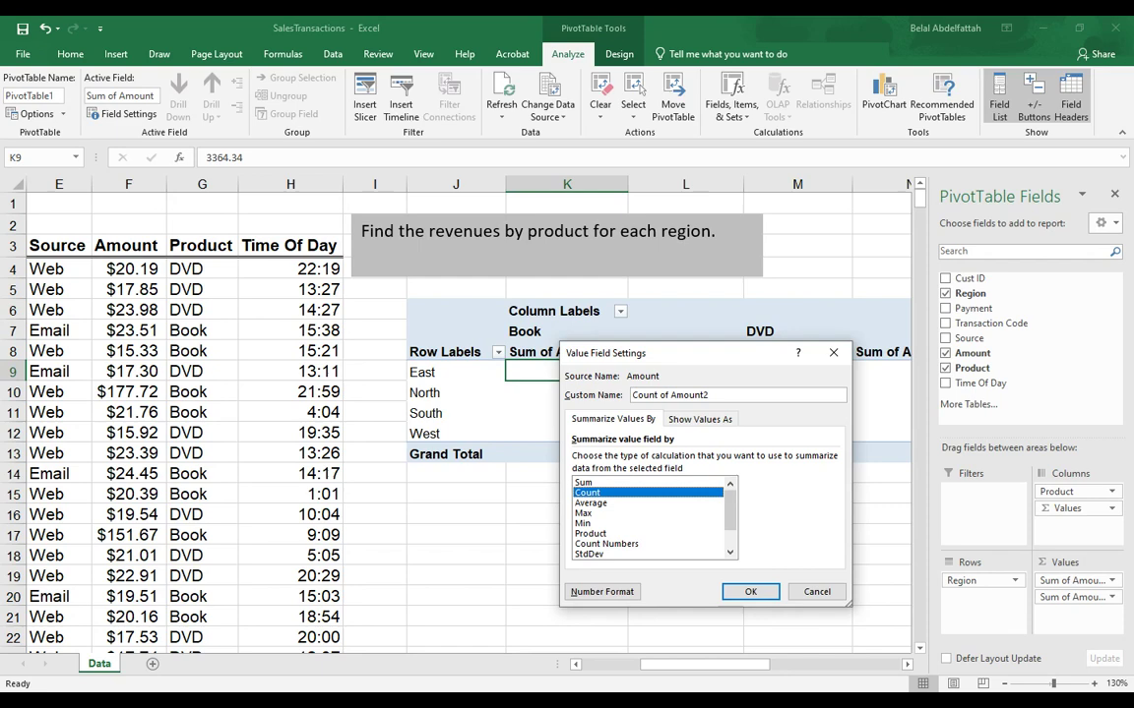
click(736, 591)
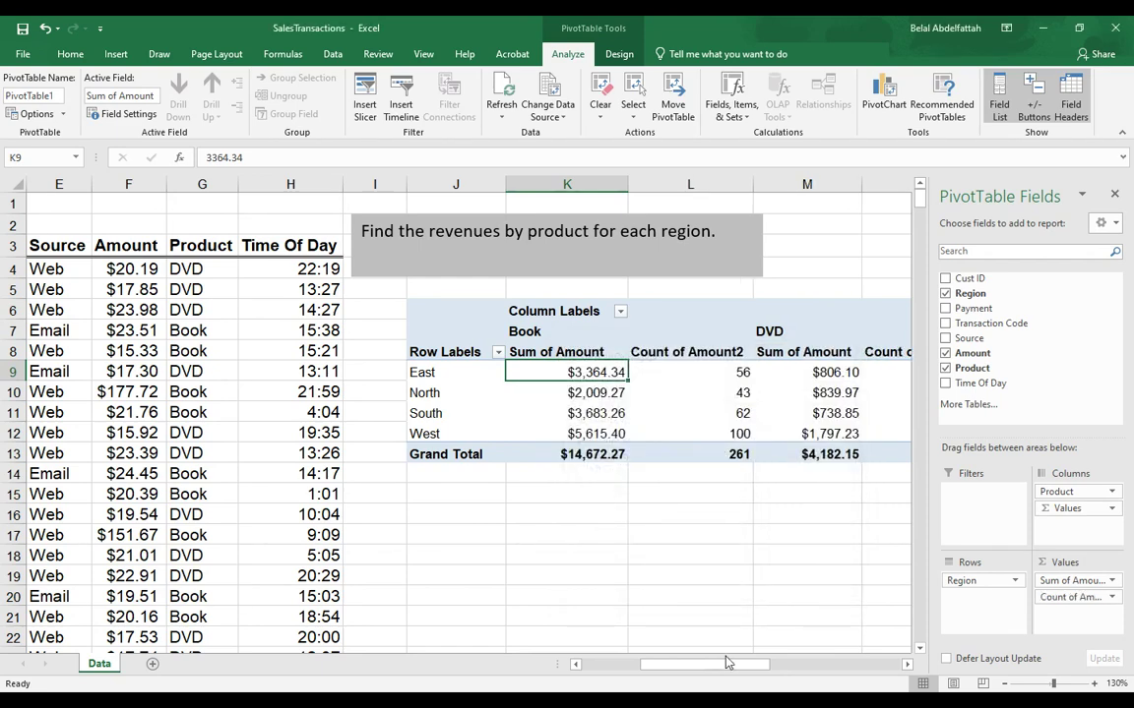
Rename the PivotTable's Sum of Amount heading as Revenue and the Count of Amount2 heading as Qauntity.
drag(730, 664, 785, 659)
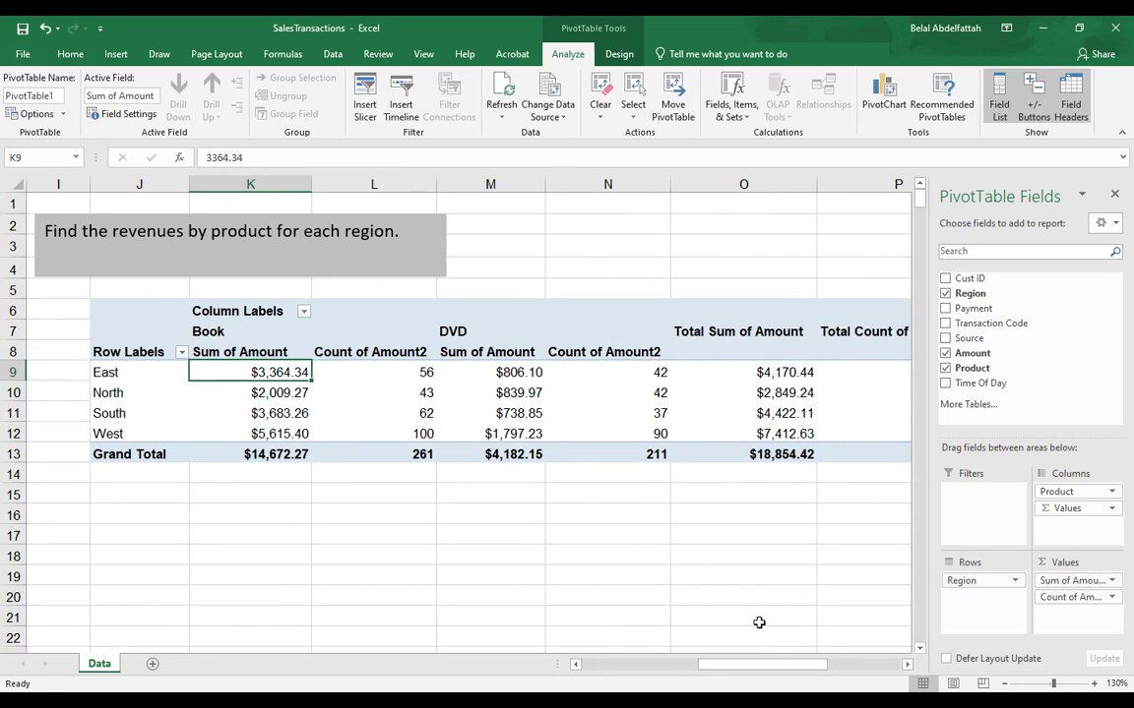
click(268, 354)
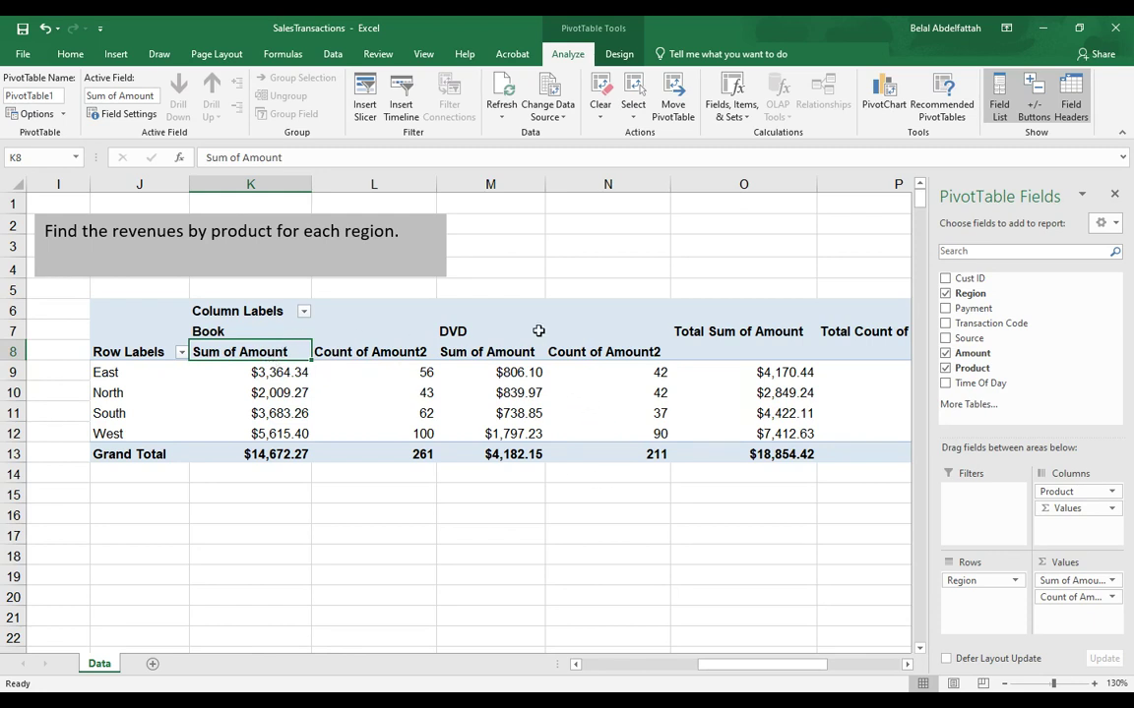
text(Reven)
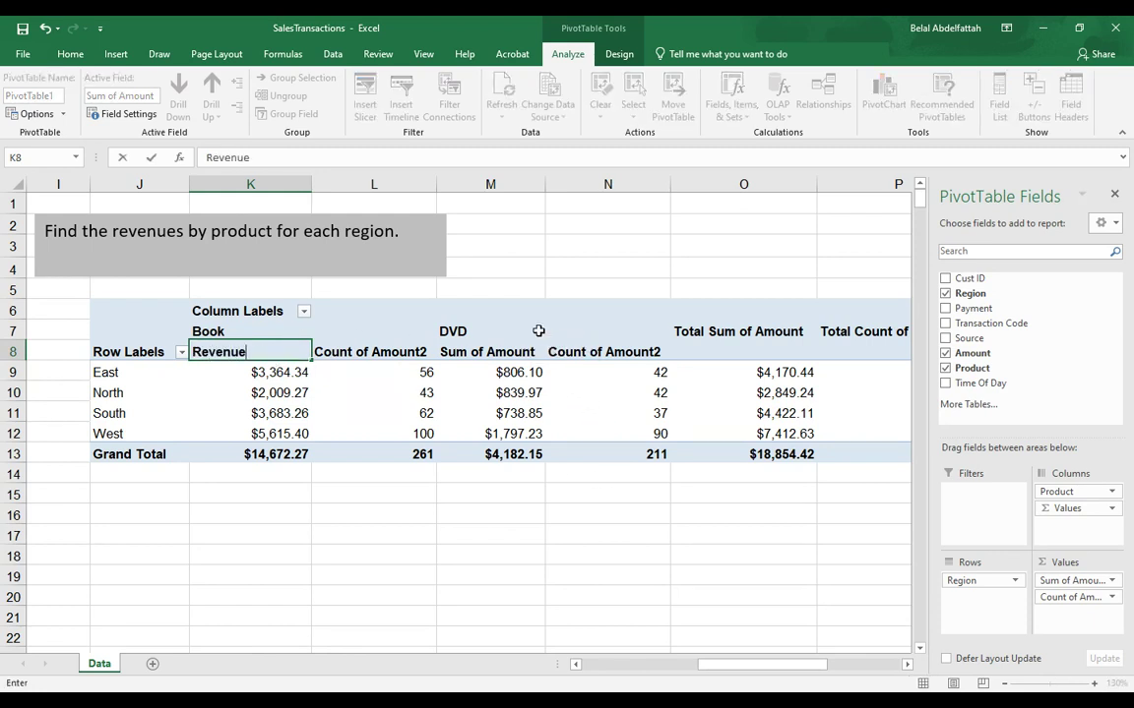
text(ue)
key(Tab)
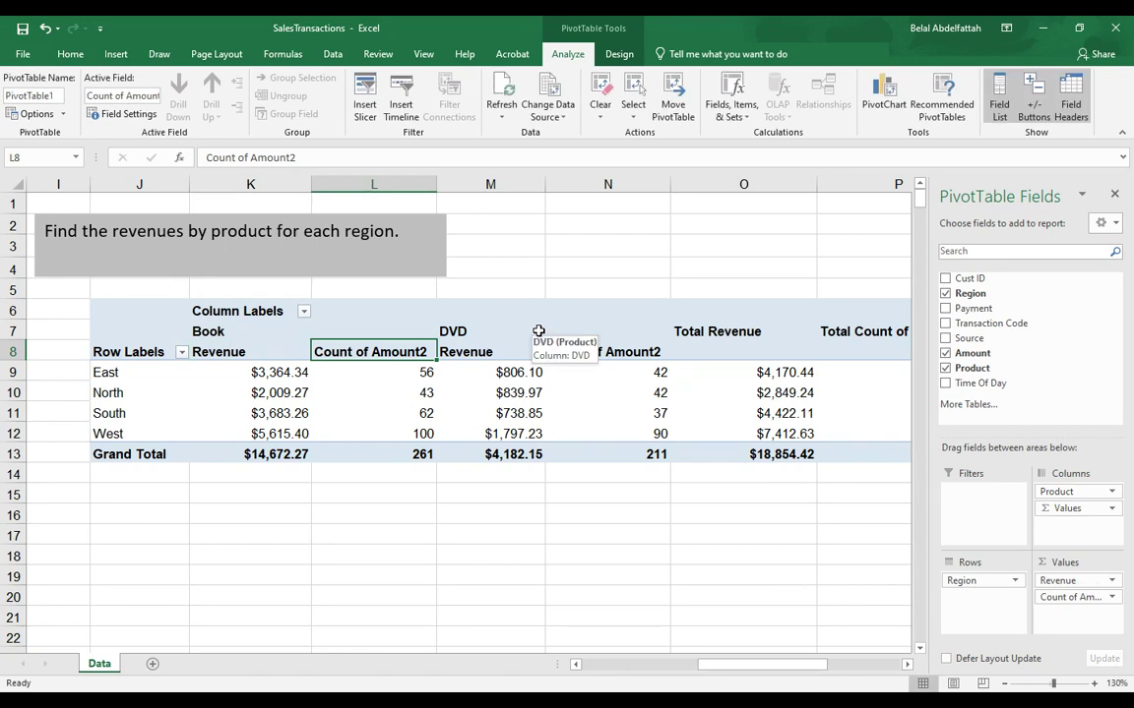
text(Qauntity)
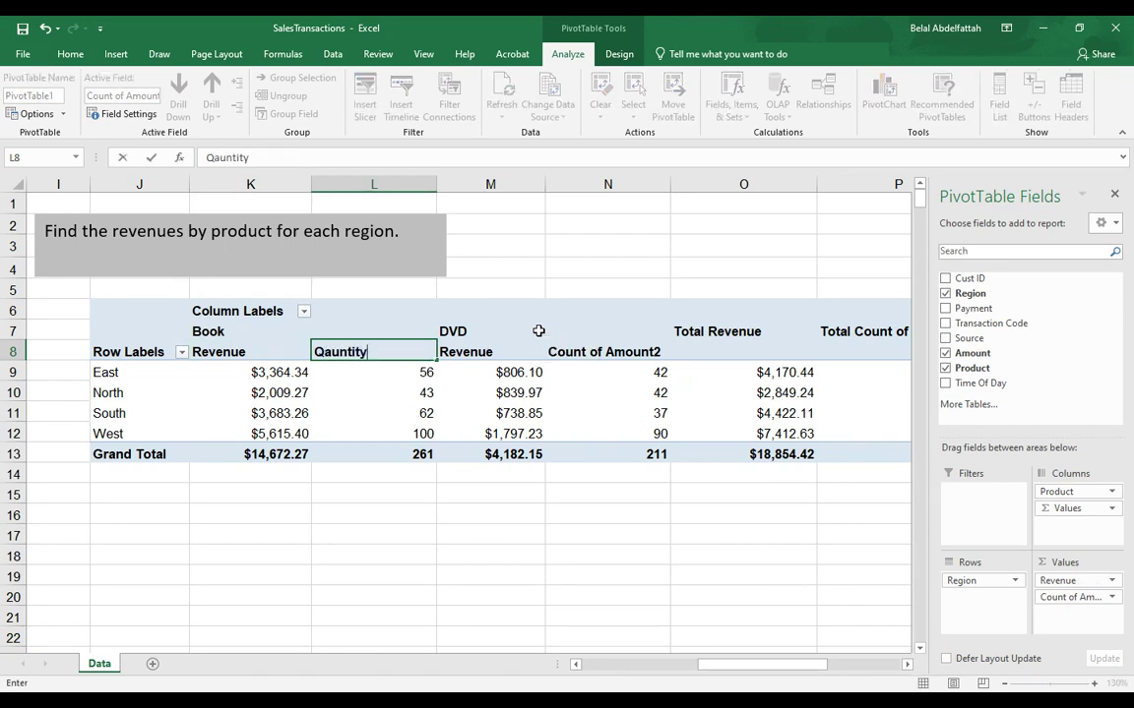
key(Tab)
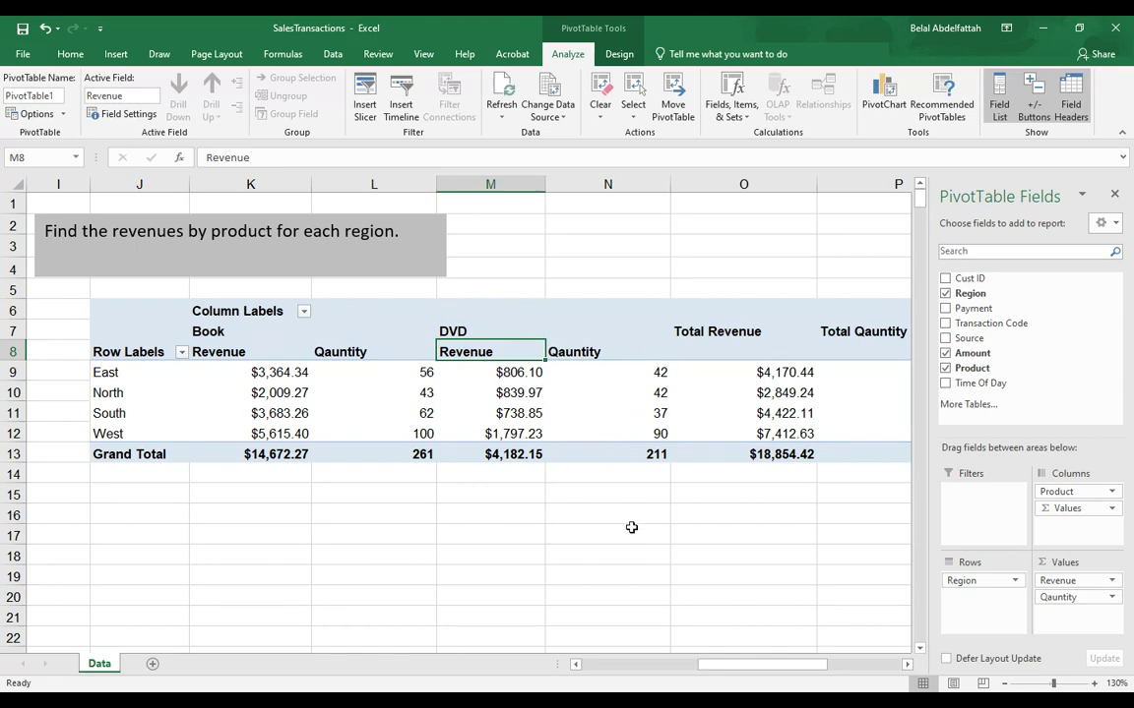
Examine the revenue and quantity figures for Book and DVD in each region, including the total columns.
click(408, 372)
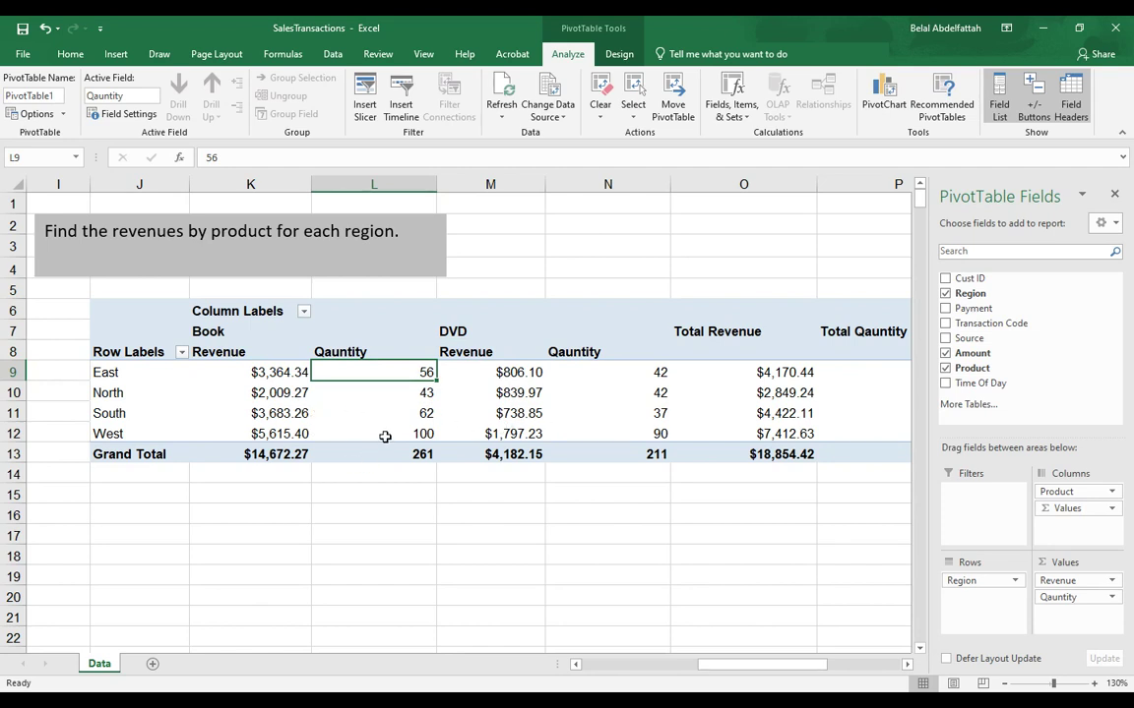
mouse_move(416, 366)
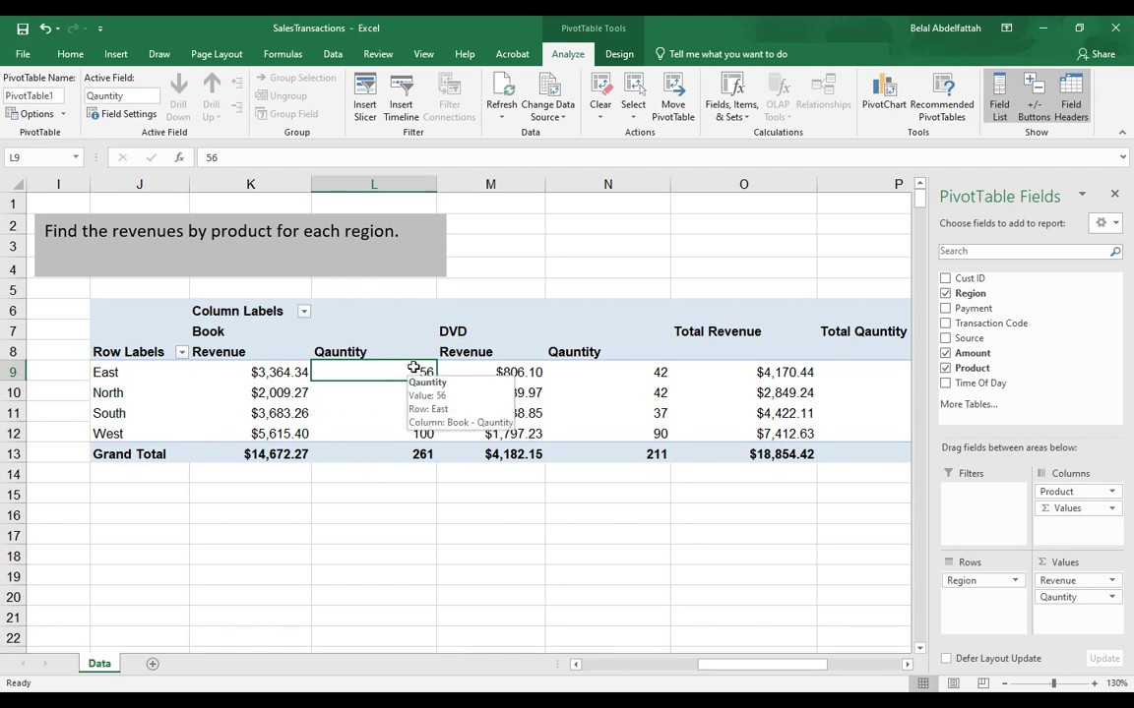
drag(387, 345, 237, 330)
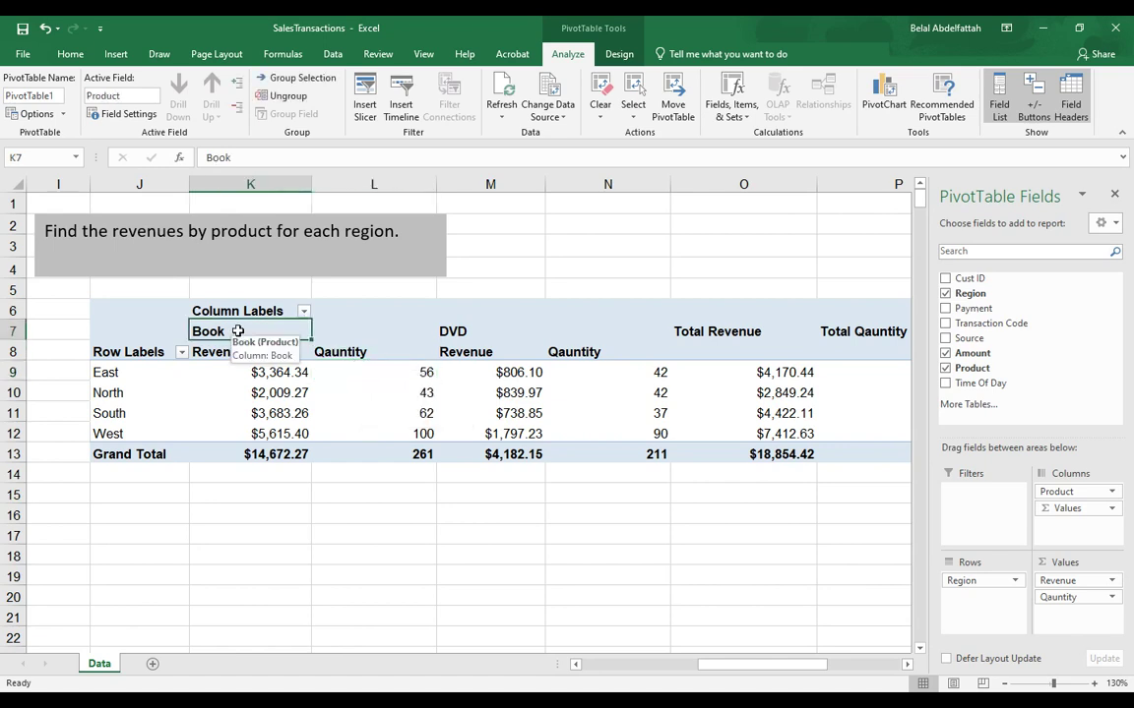
click(377, 370)
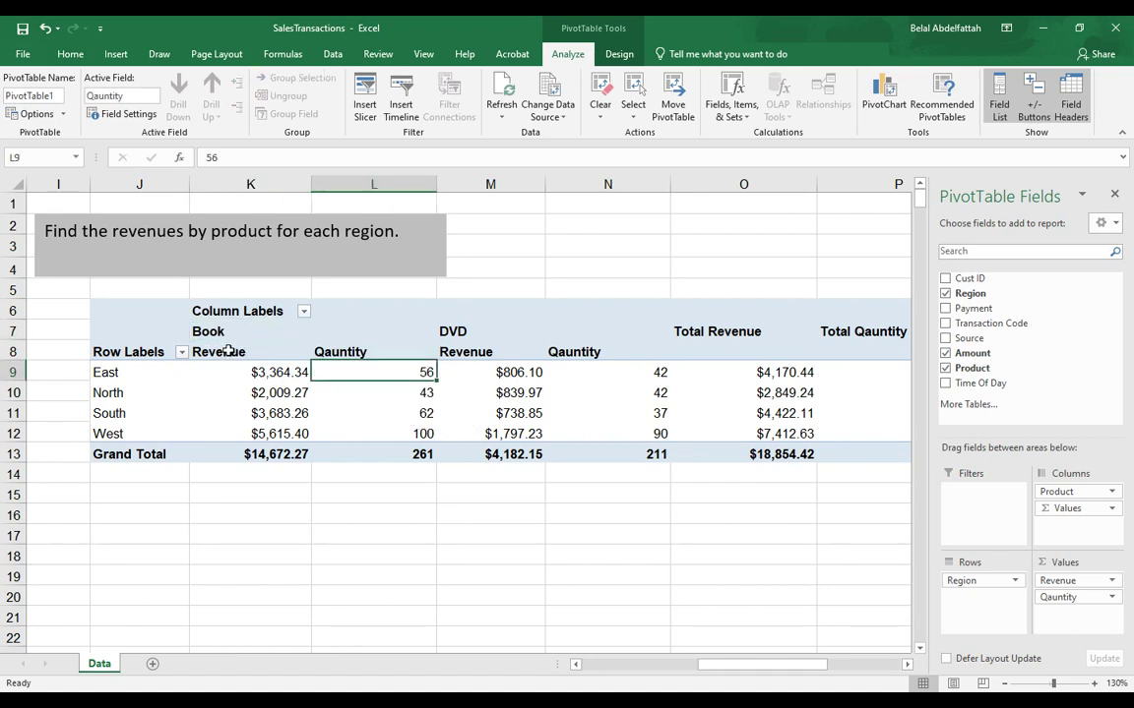
click(327, 371)
click(239, 371)
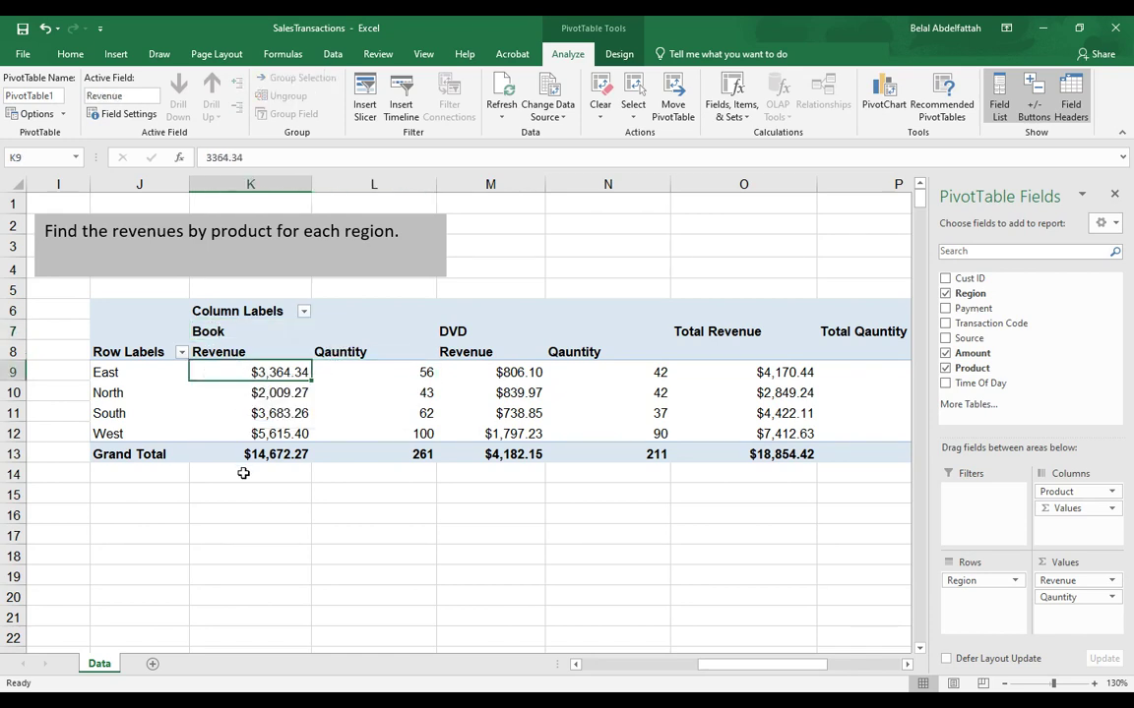
click(442, 335)
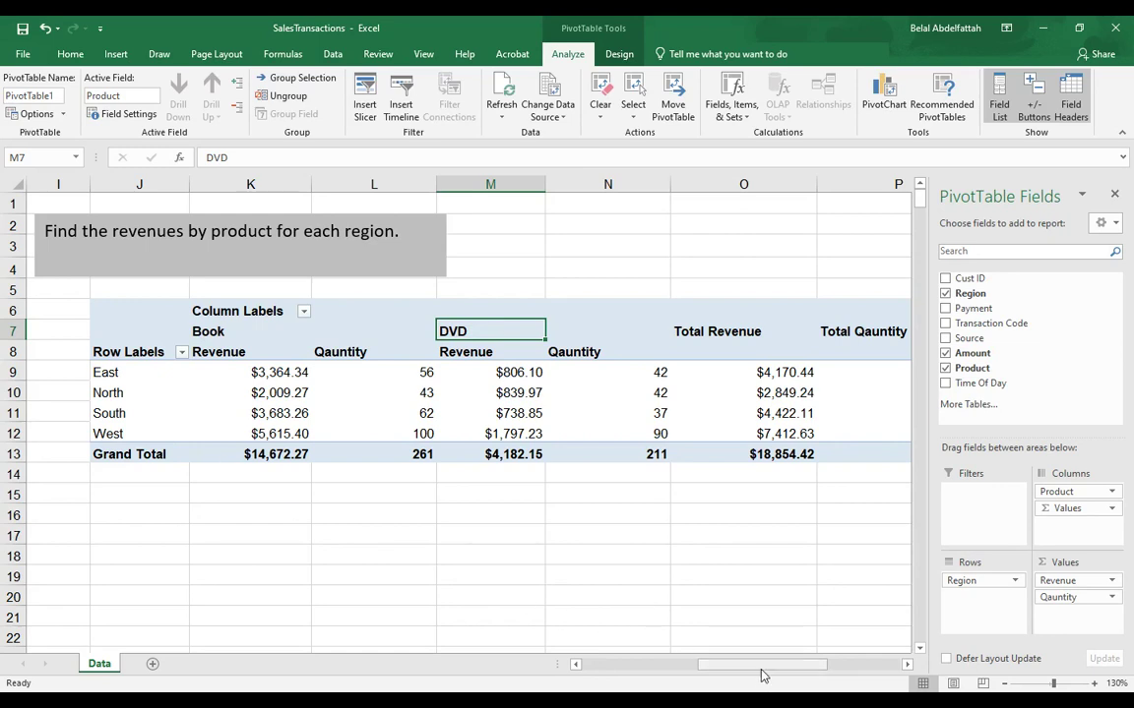
click(251, 332)
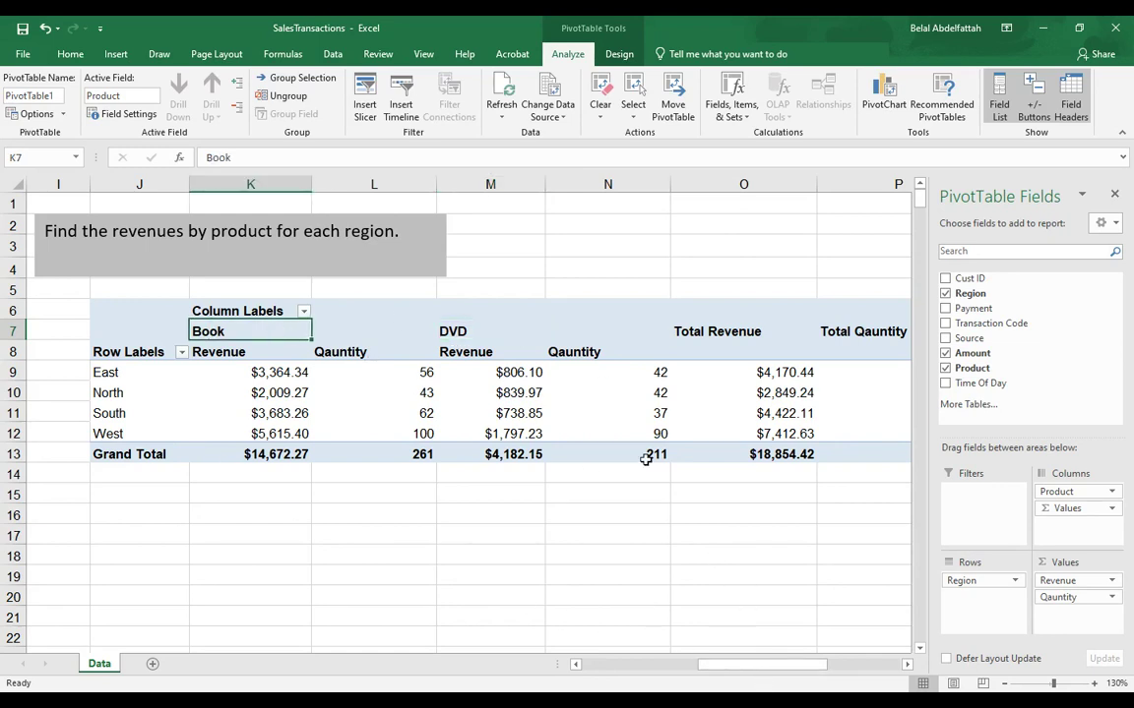
drag(739, 668, 743, 669)
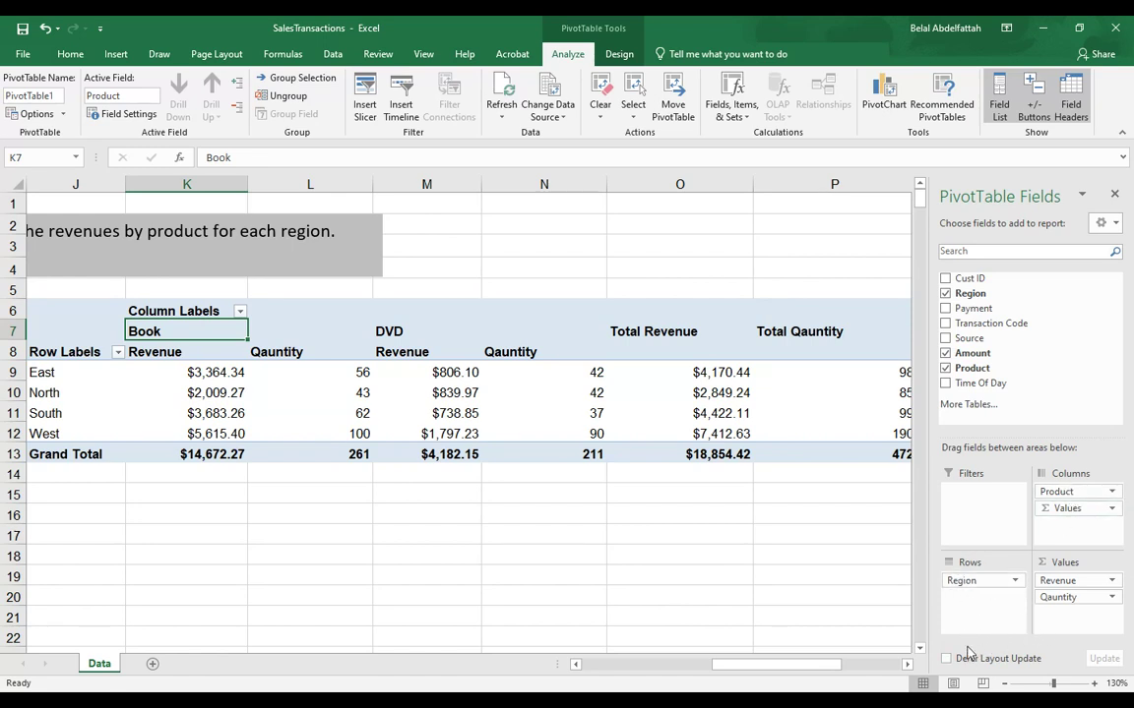
Move Product from the PivotTable's columns to its rows beneath Region, and collapse the East, North, South and West groups.
drag(1062, 492, 970, 606)
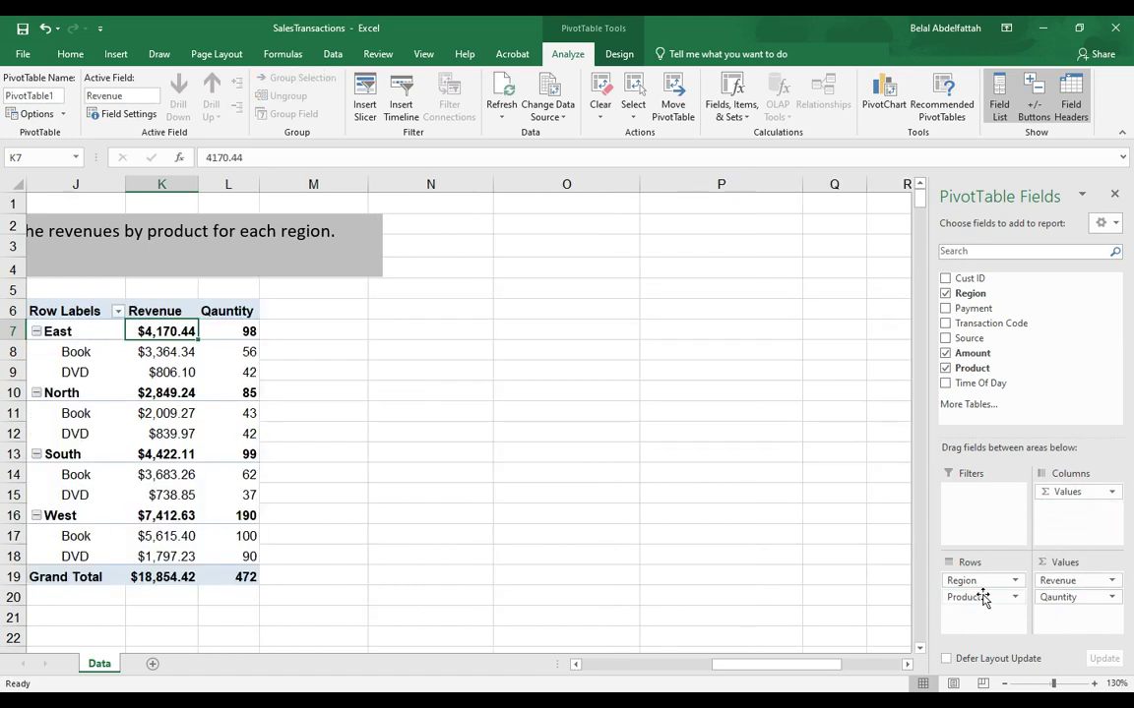
drag(809, 666, 732, 666)
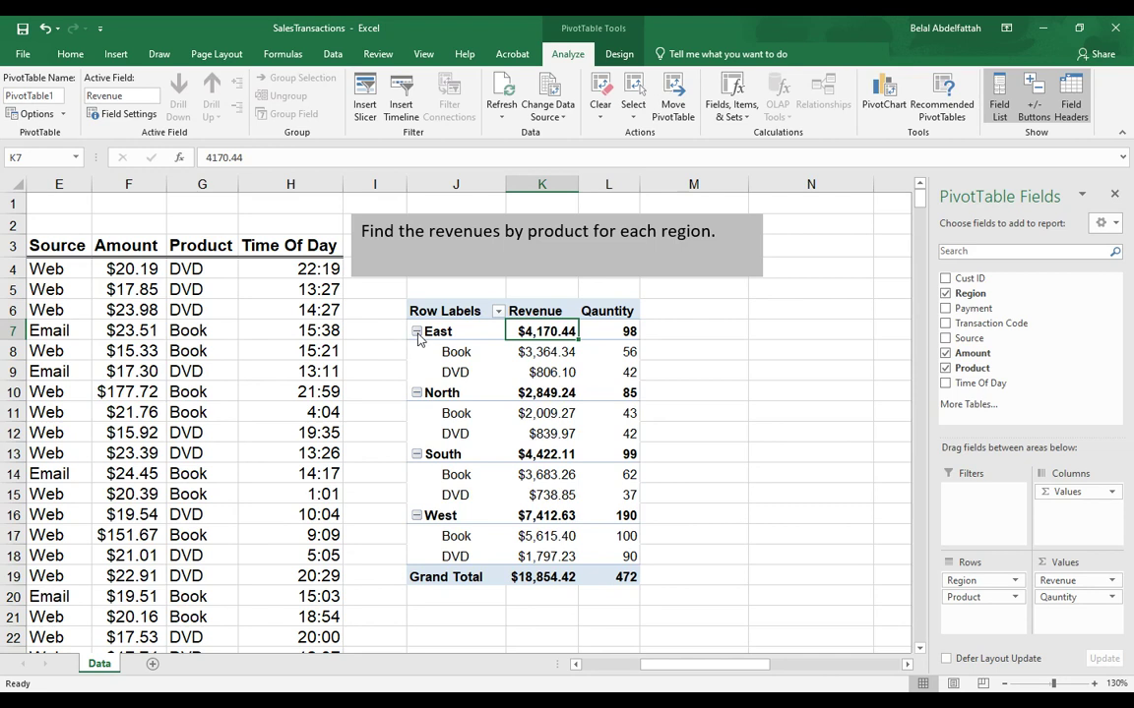
click(417, 332)
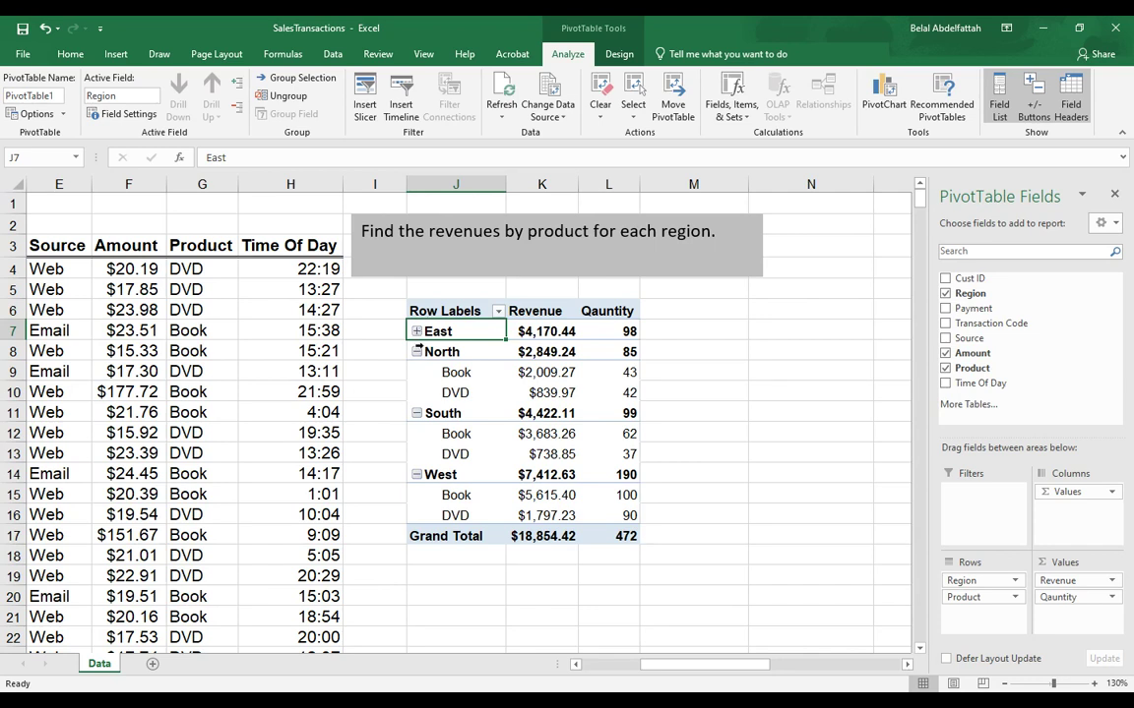
click(418, 352)
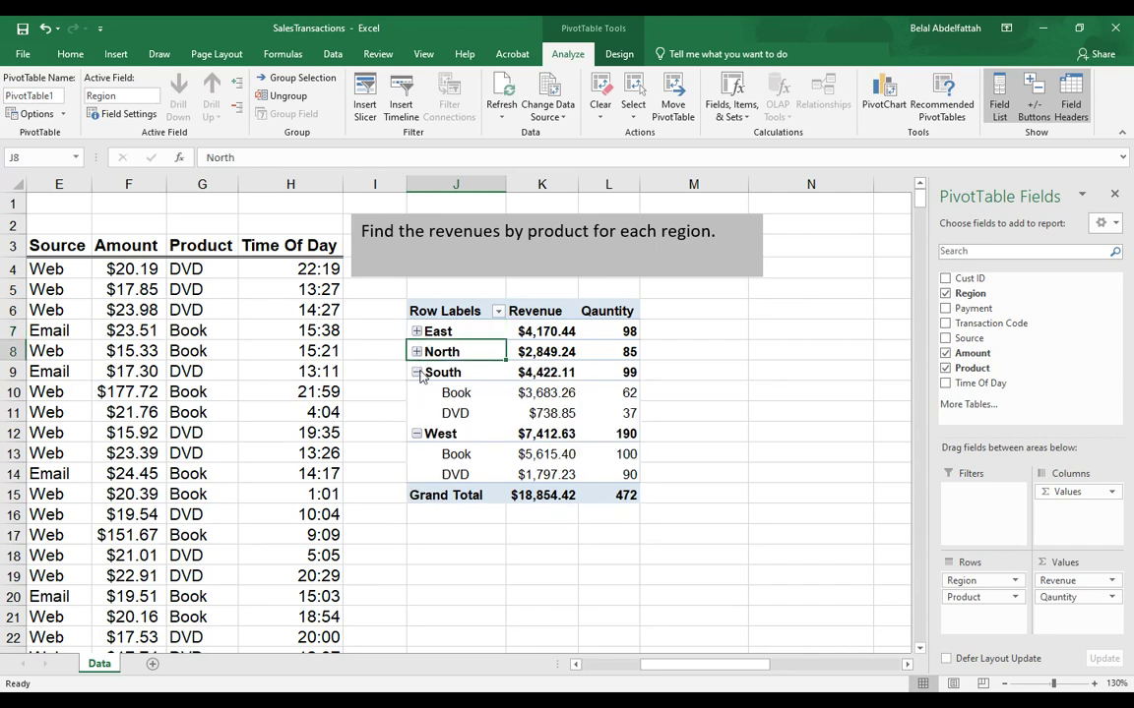
click(418, 372)
click(417, 393)
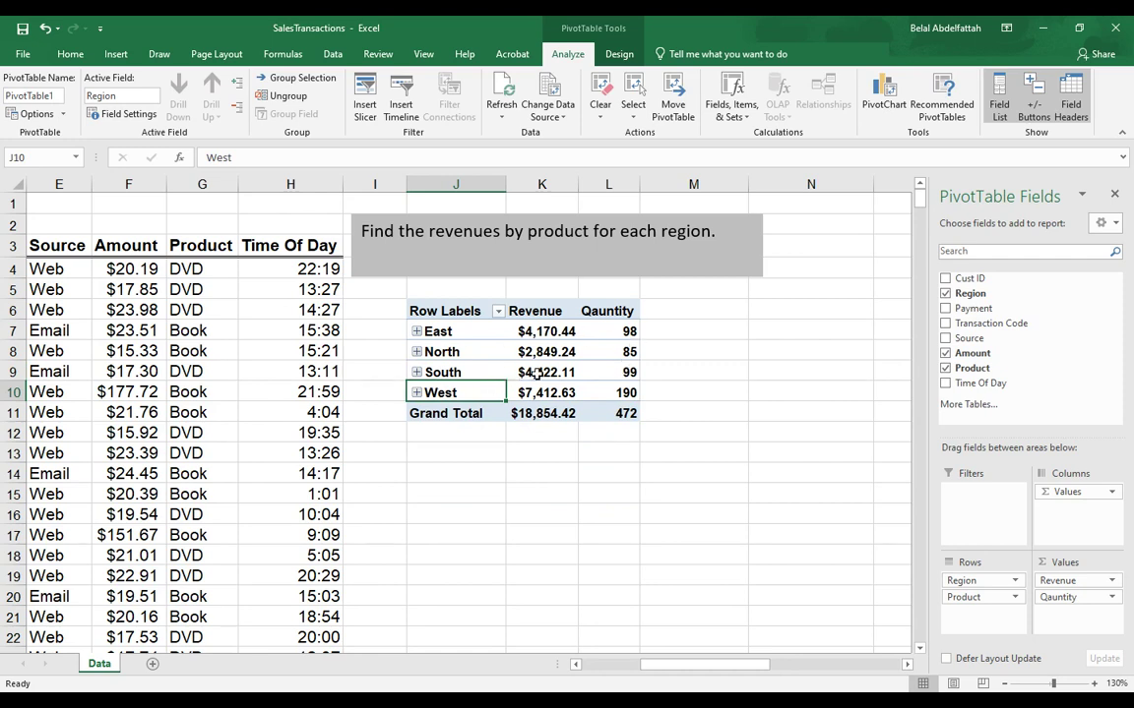
Expand the East and North regions to view their Book and DVD figures, and collapse both again.
mouse_move(537, 375)
click(417, 331)
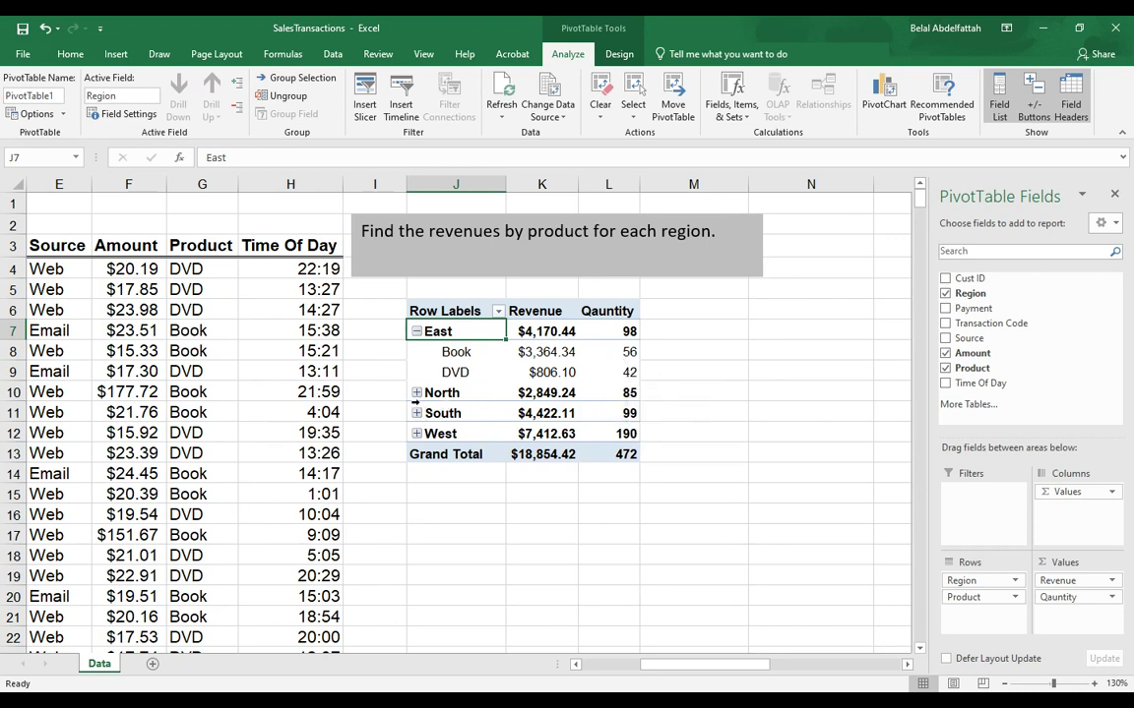
click(416, 393)
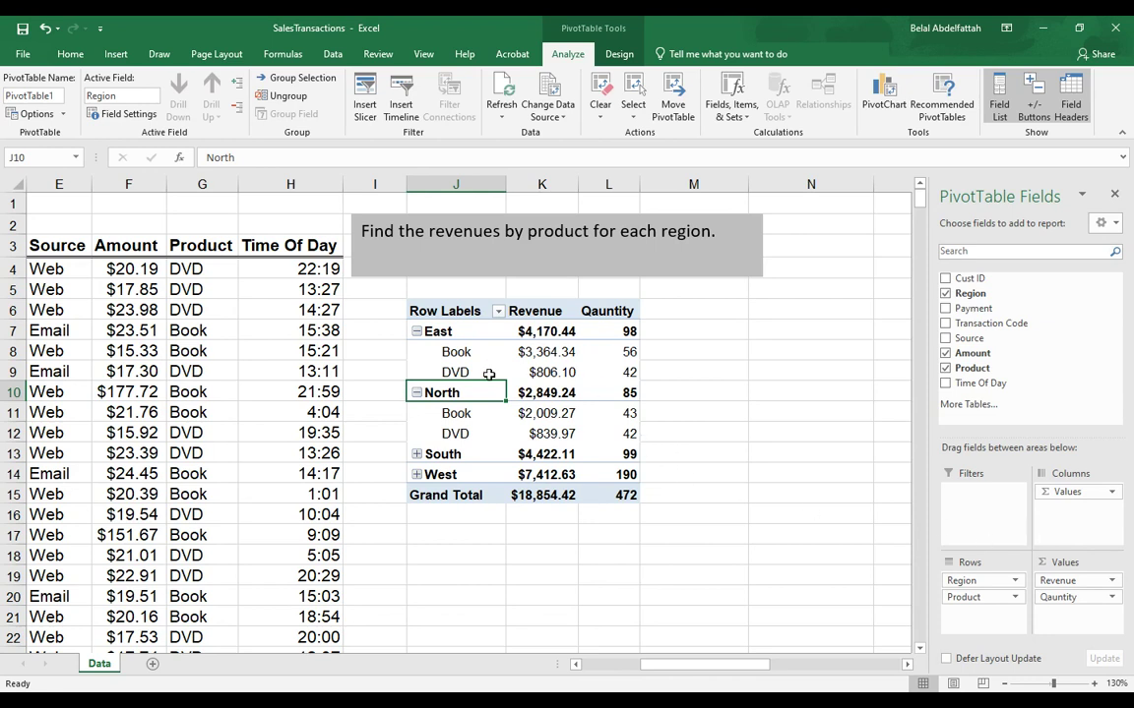
click(417, 333)
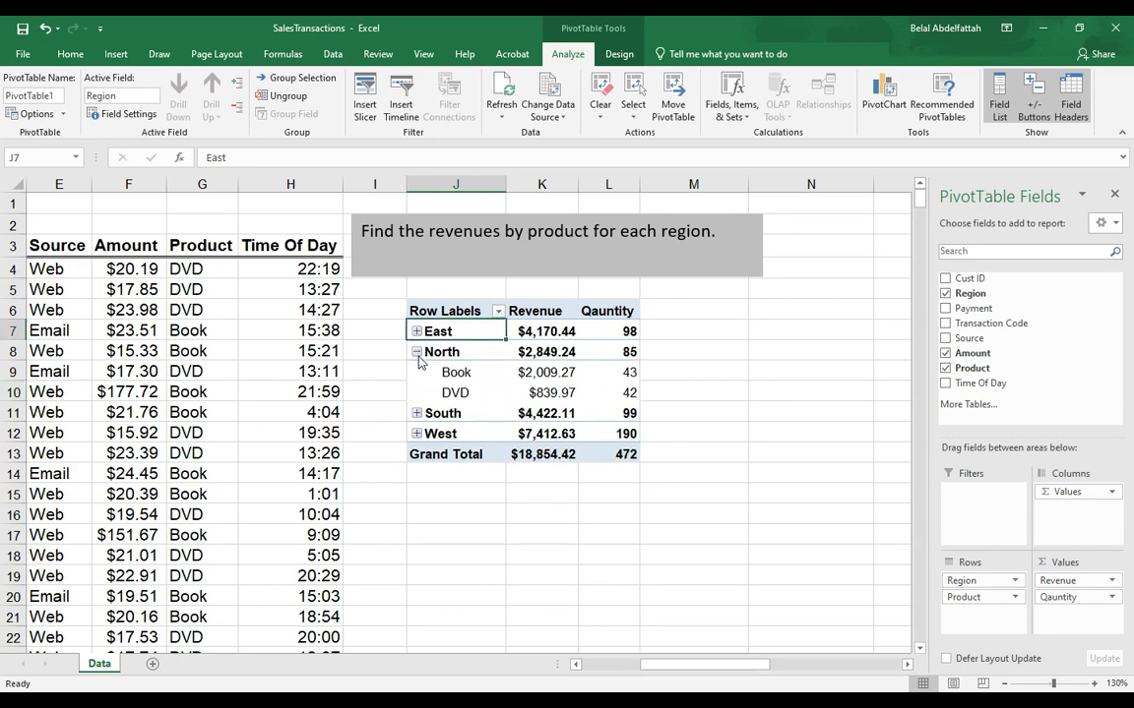
click(421, 353)
click(418, 352)
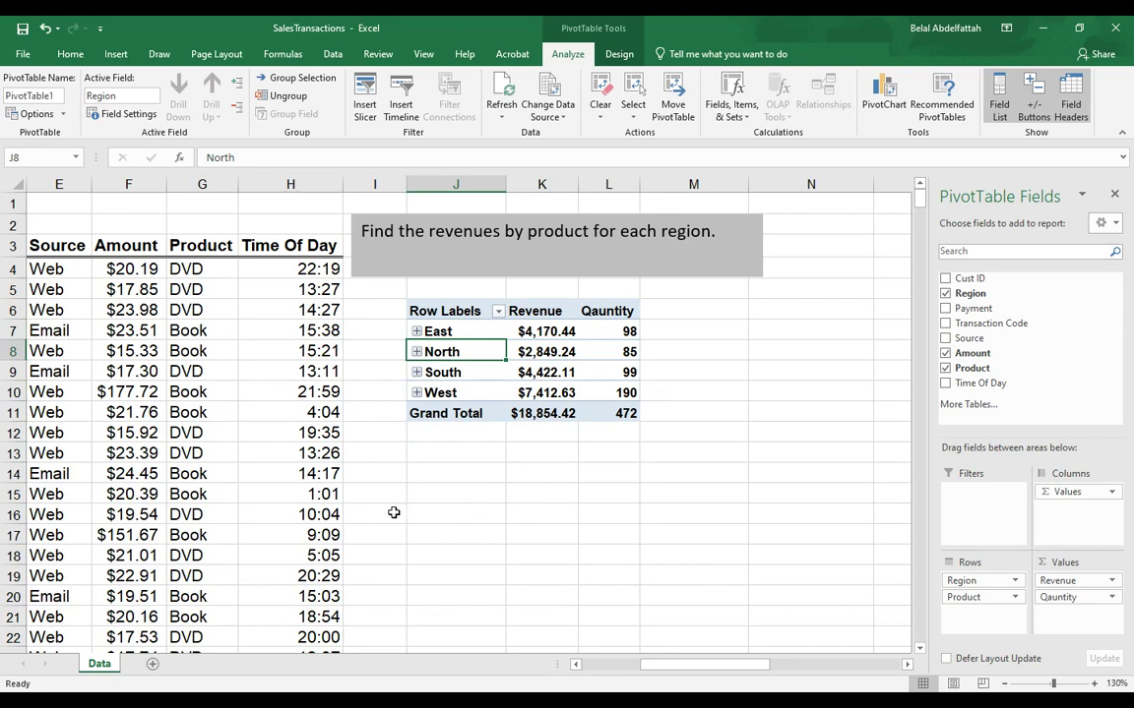